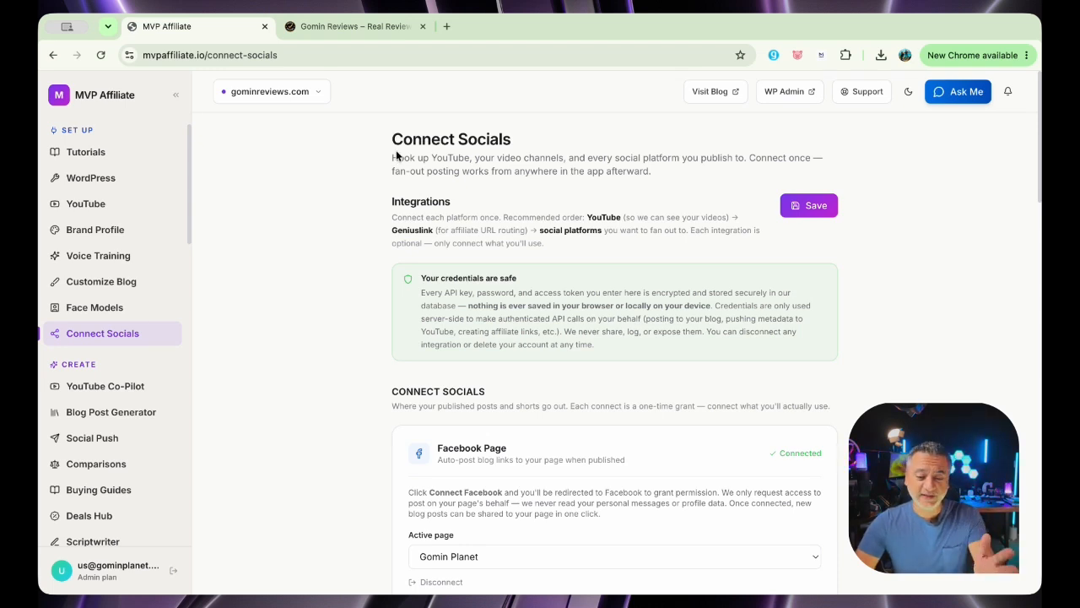
- Examine the Facebook, Pinterest, Instagram, Threads, LinkedIn and X connections on the Connect Socials page
{"action": "scroll", "coordinate": [337, 337], "scroll_direction": "down", "scroll_amount": 3}
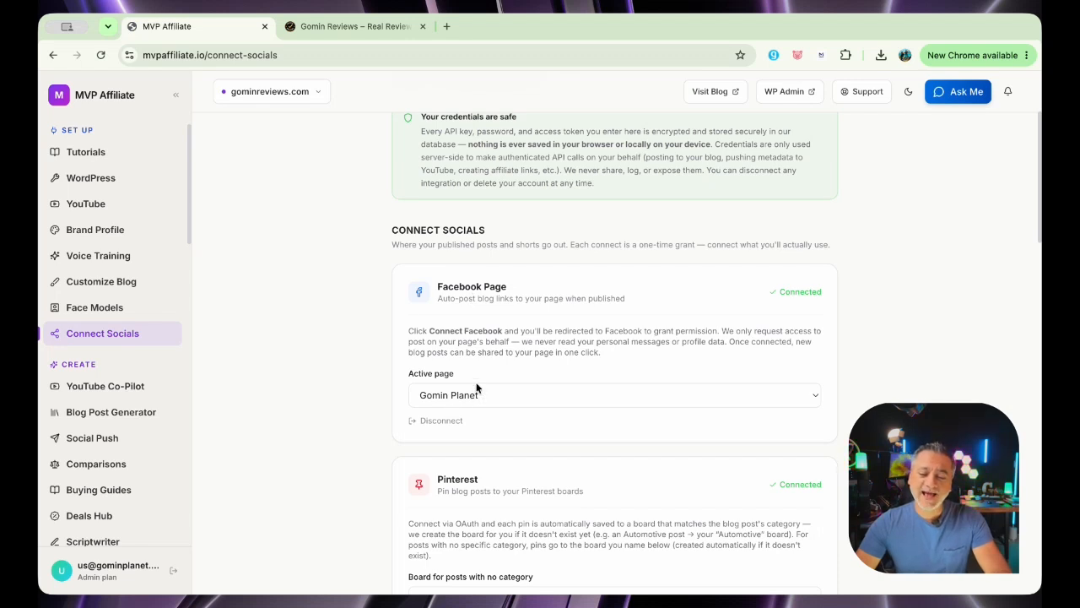
{"action": "scroll", "coordinate": [381, 388], "scroll_direction": "down", "scroll_amount": 3}
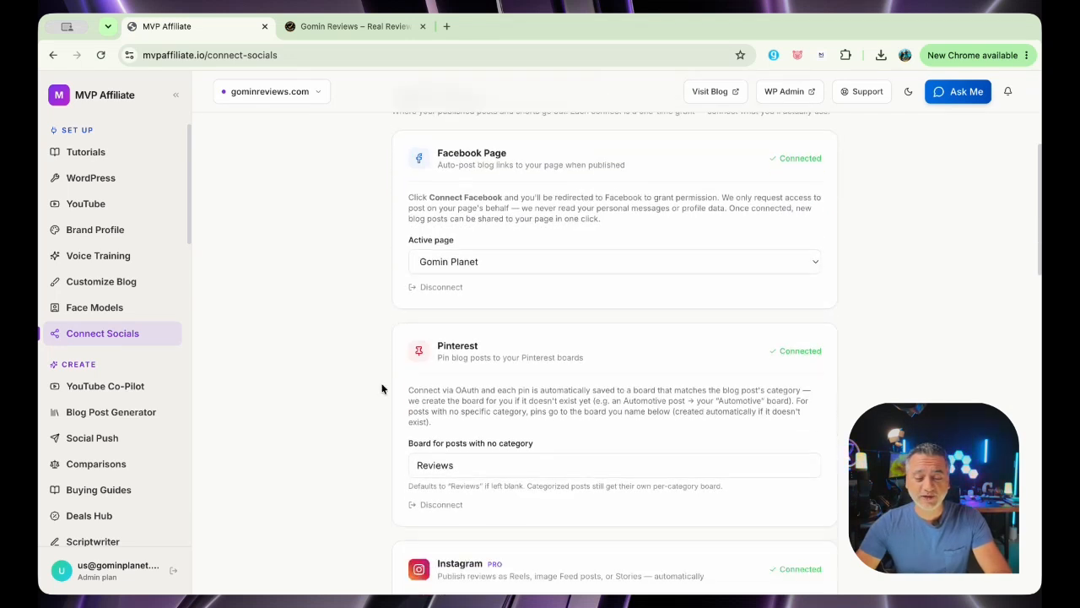
{"action": "scroll", "coordinate": [382, 389], "scroll_direction": "down", "scroll_amount": 1}
{"action": "scroll", "coordinate": [428, 312], "scroll_direction": "down", "scroll_amount": 1}
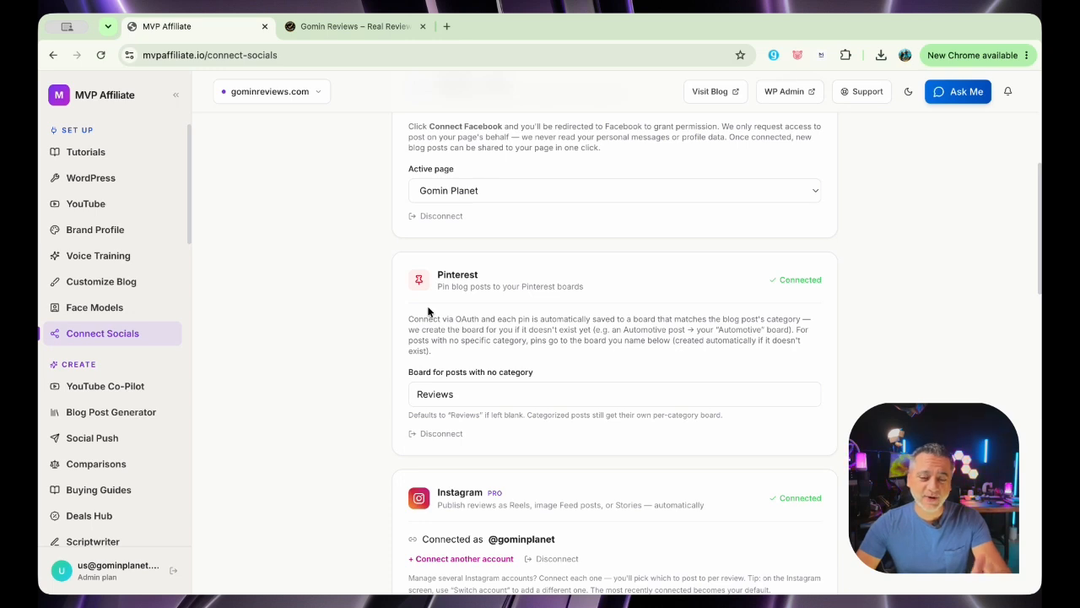
{"action": "scroll", "coordinate": [428, 311], "scroll_direction": "down", "scroll_amount": 3}
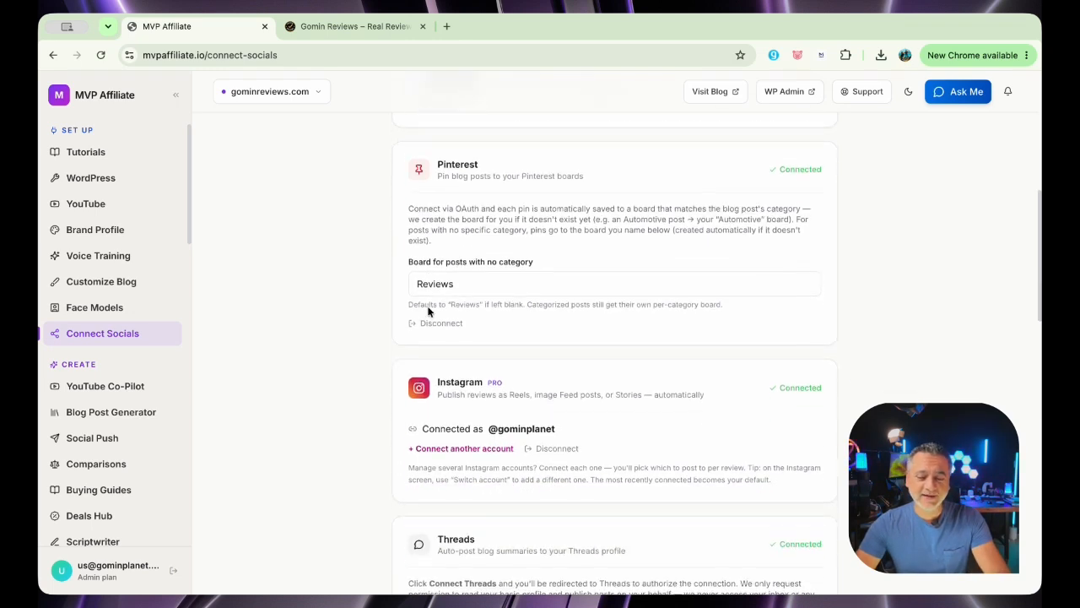
{"action": "scroll", "coordinate": [364, 338], "scroll_direction": "down", "scroll_amount": 3}
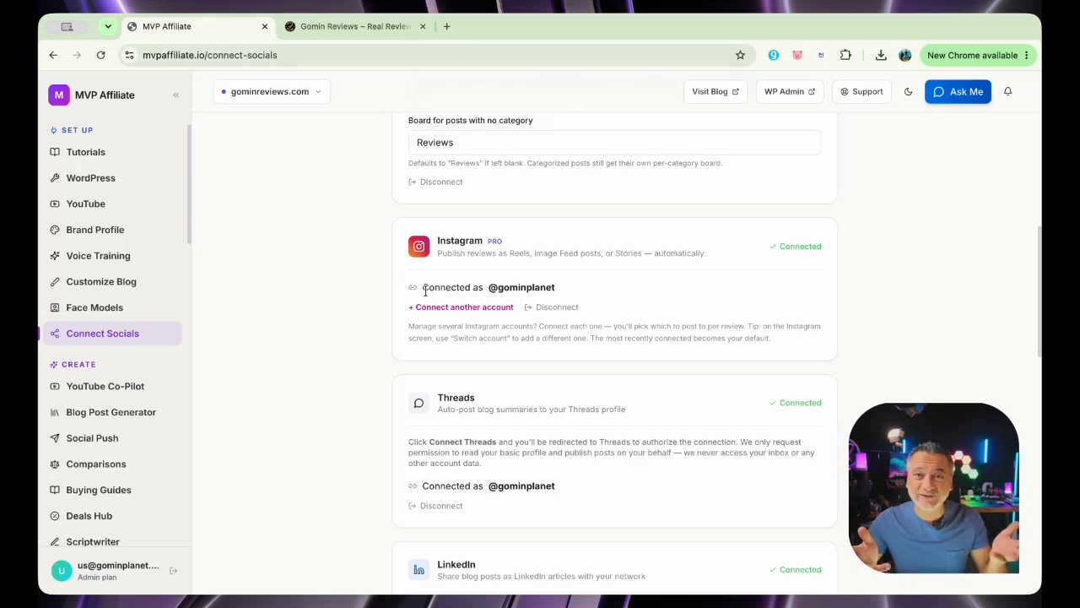
{"action": "scroll", "coordinate": [424, 290], "scroll_direction": "down", "scroll_amount": 5}
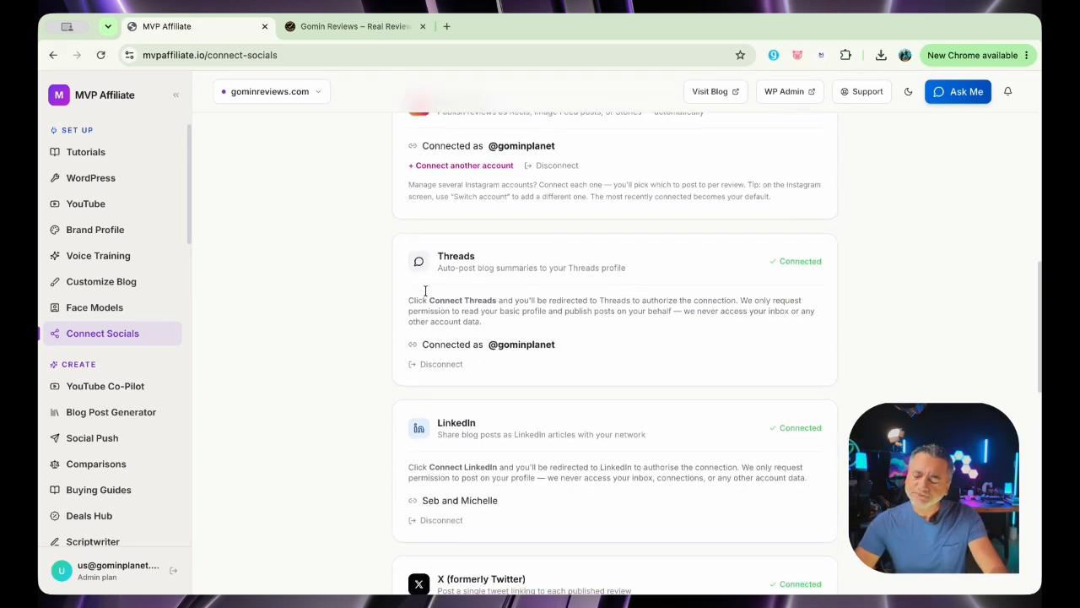
{"action": "scroll", "coordinate": [363, 316], "scroll_direction": "down", "scroll_amount": 3}
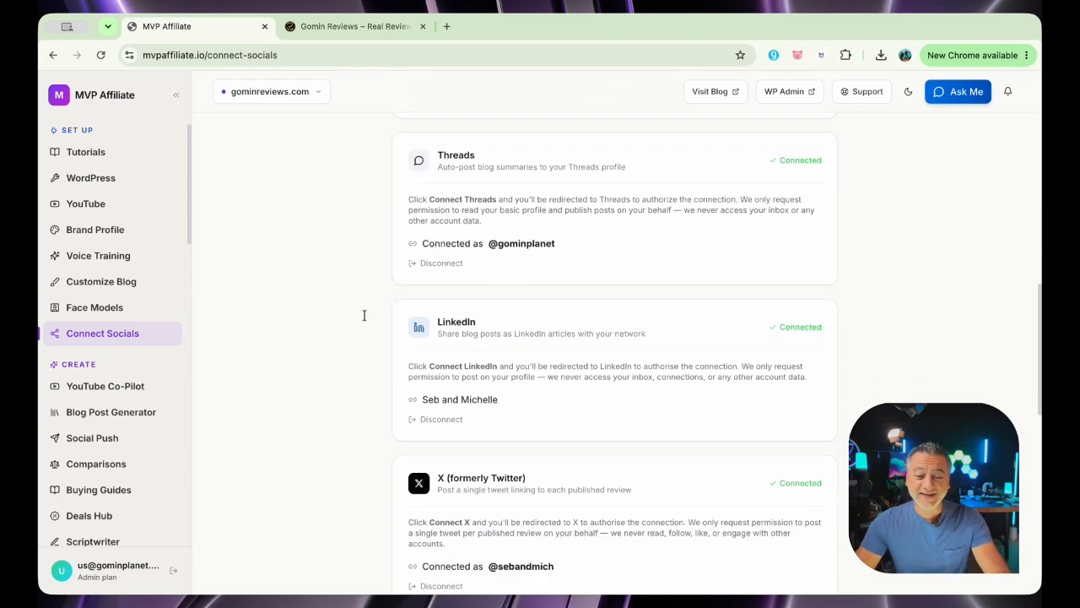
{"action": "scroll", "coordinate": [343, 329], "scroll_direction": "down", "scroll_amount": 3}
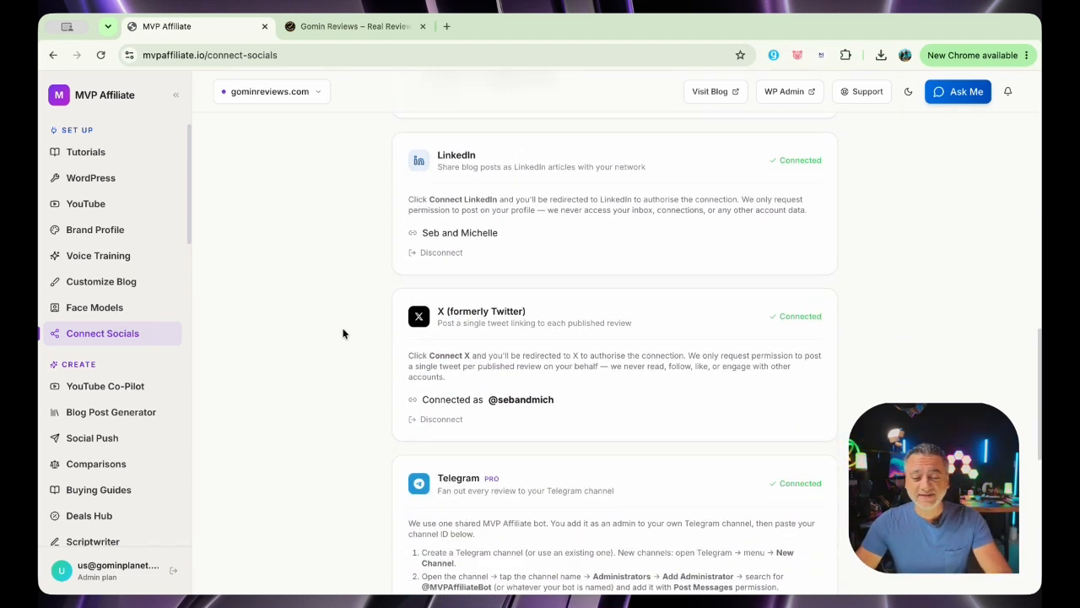
{"action": "scroll", "coordinate": [343, 333], "scroll_direction": "down", "scroll_amount": 1}
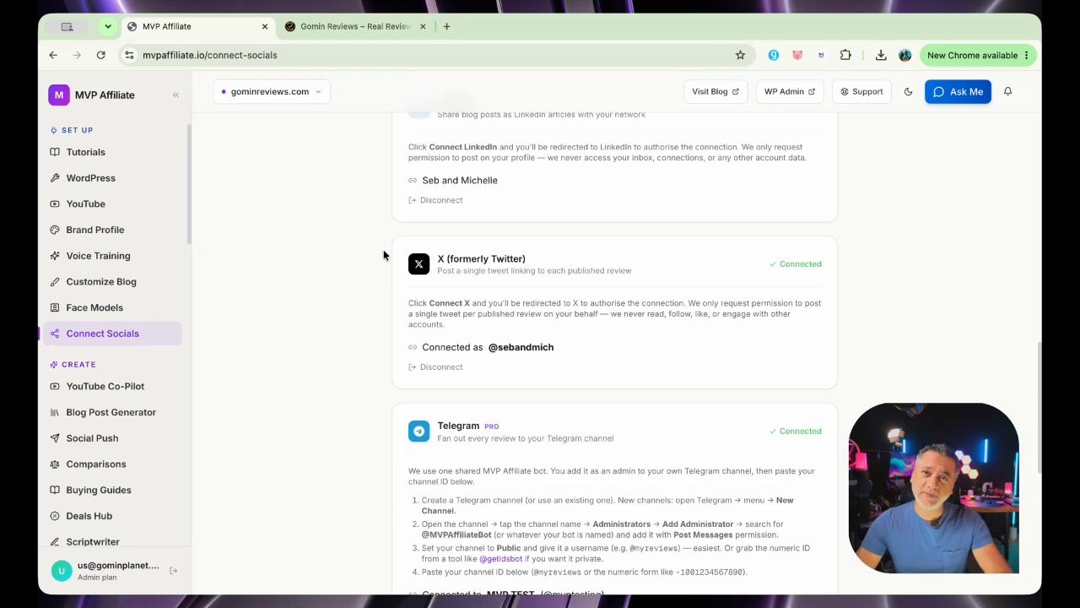
{"action": "scroll", "coordinate": [383, 253], "scroll_direction": "up", "scroll_amount": 1}
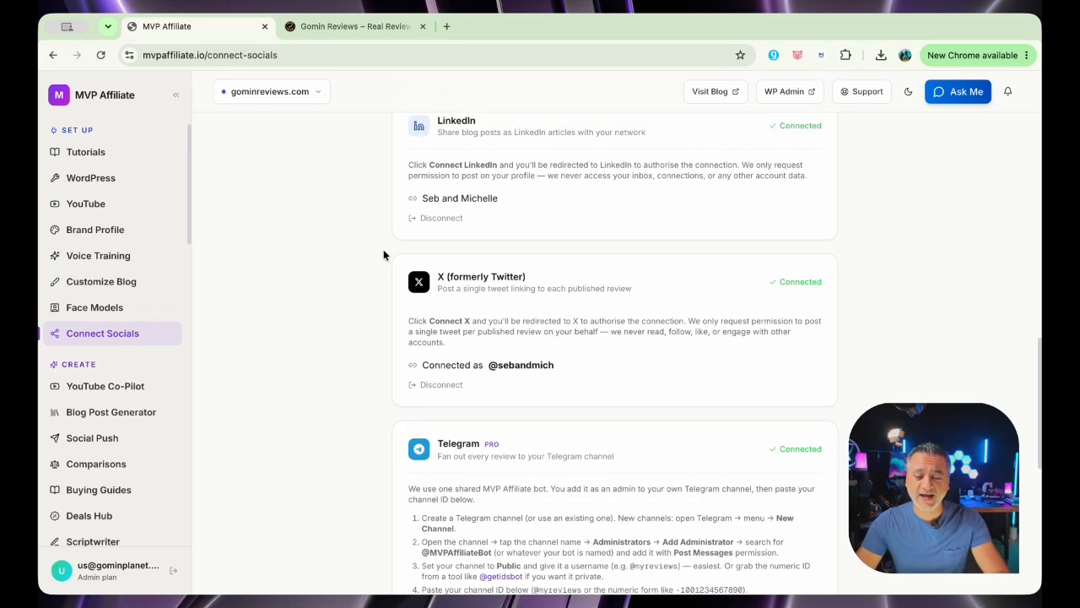
- Review the Telegram, Bluesky and TikTok connections, and save the social integrations
{"action": "scroll", "coordinate": [383, 254], "scroll_direction": "down", "scroll_amount": 2}
{"action": "scroll", "coordinate": [383, 253], "scroll_direction": "down", "scroll_amount": 3}
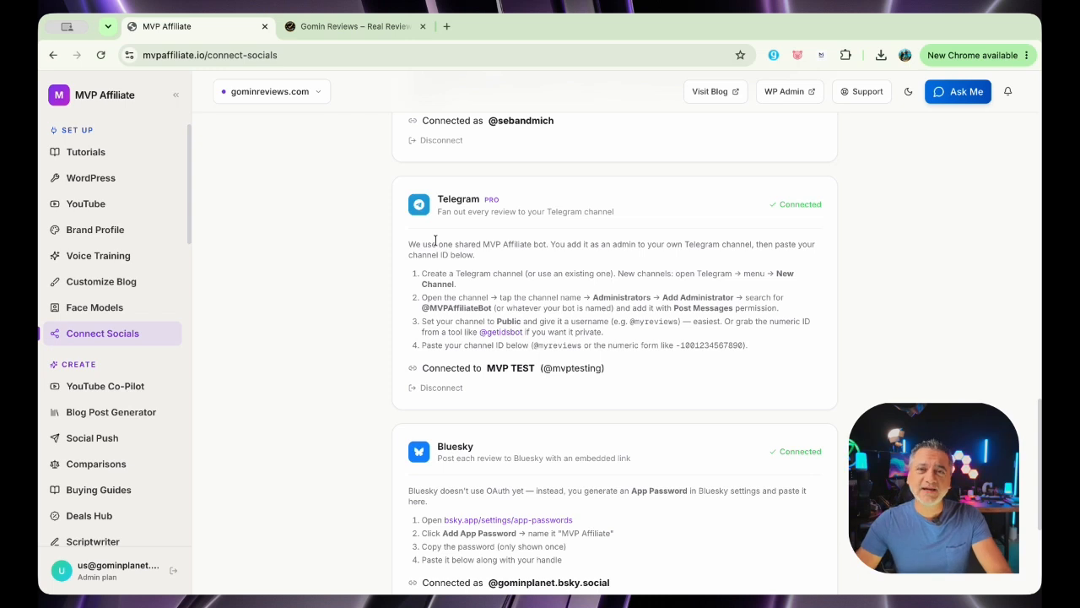
{"action": "scroll", "coordinate": [436, 242], "scroll_direction": "down", "scroll_amount": 1}
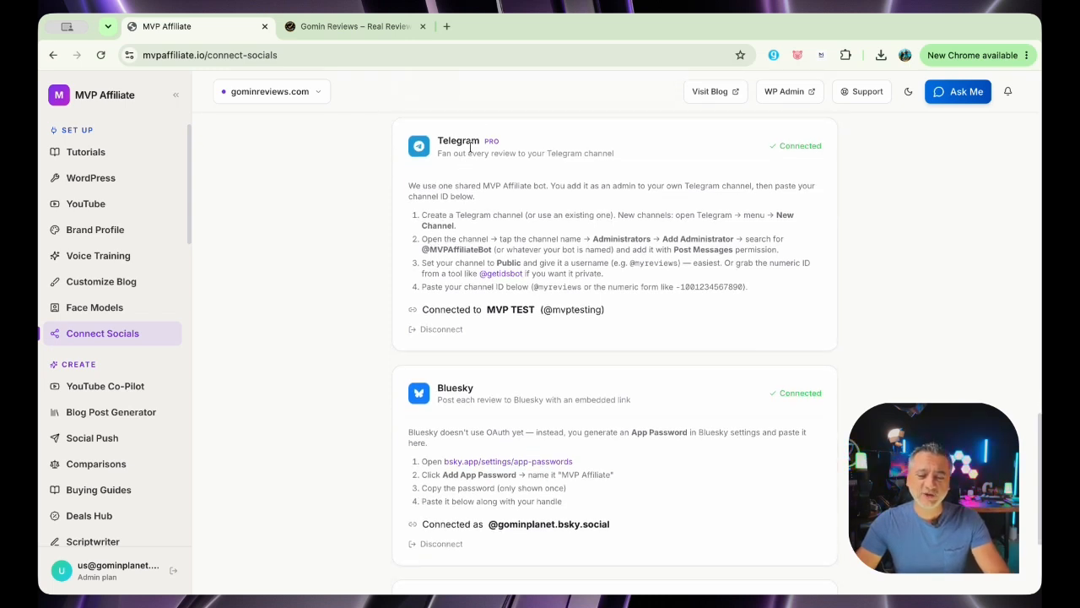
{"action": "scroll", "coordinate": [366, 339], "scroll_direction": "down", "scroll_amount": 2}
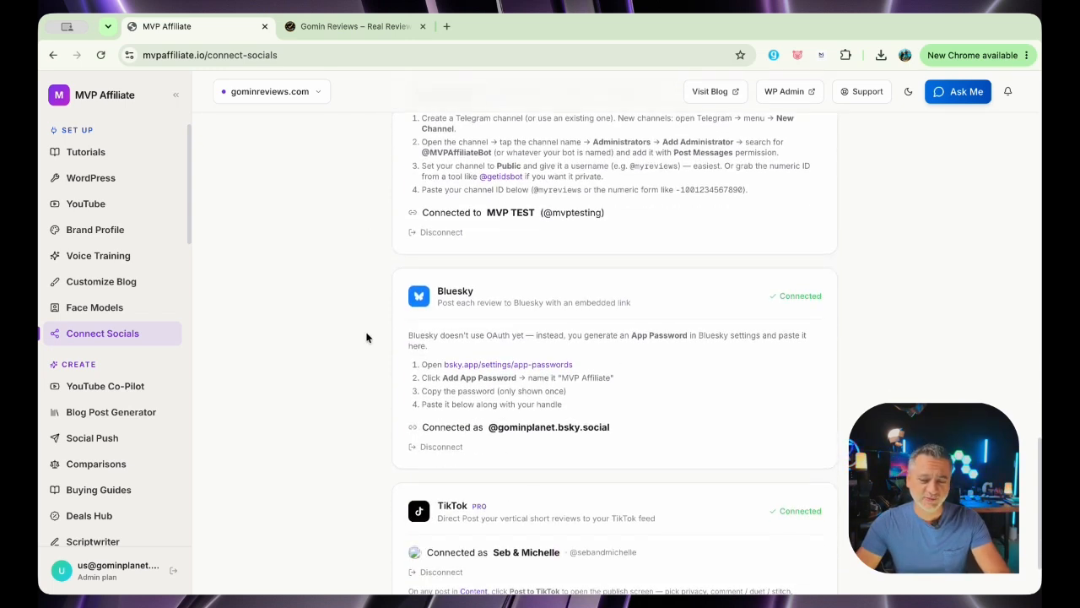
{"action": "scroll", "coordinate": [415, 329], "scroll_direction": "down", "scroll_amount": 2}
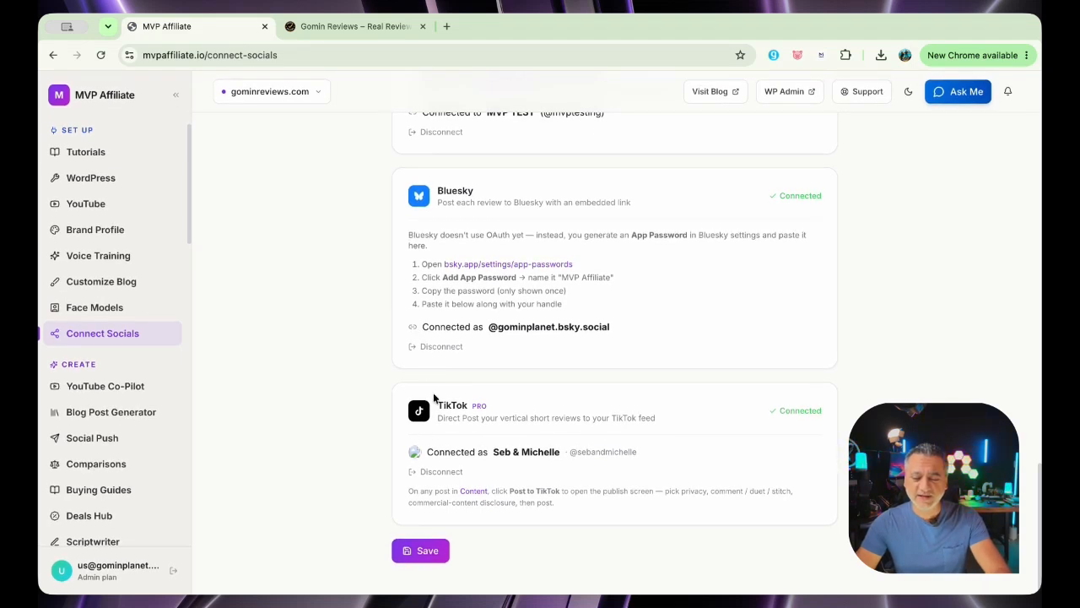
{"action": "left_click", "coordinate": [419, 552]}
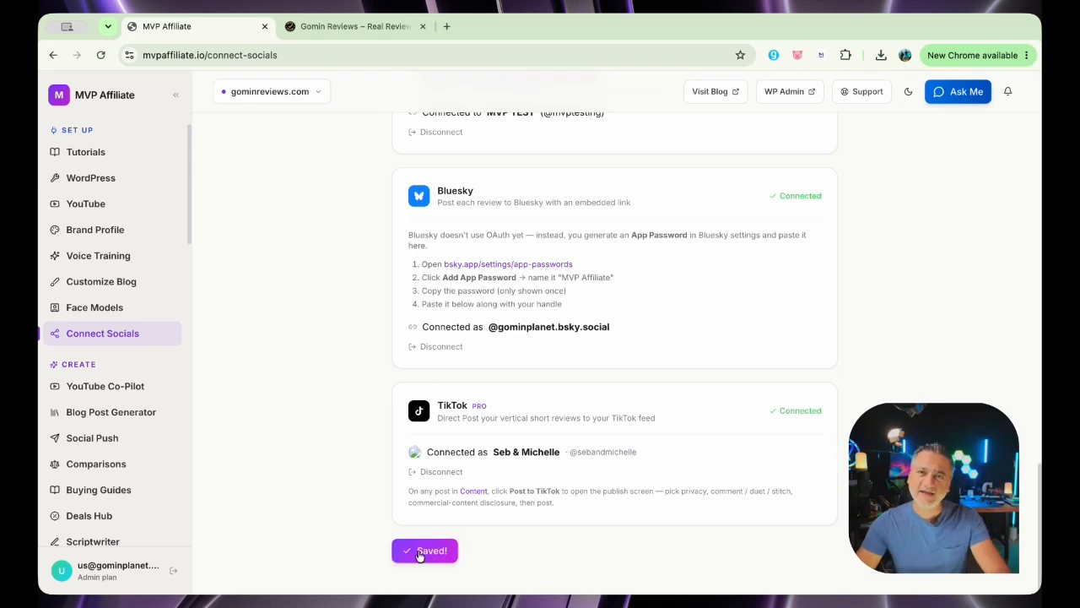
- Open the Blog Post Generator and find the video "I Took the Sublue Mix Underwater and I'm Impressed"
{"action": "left_click", "coordinate": [120, 414]}
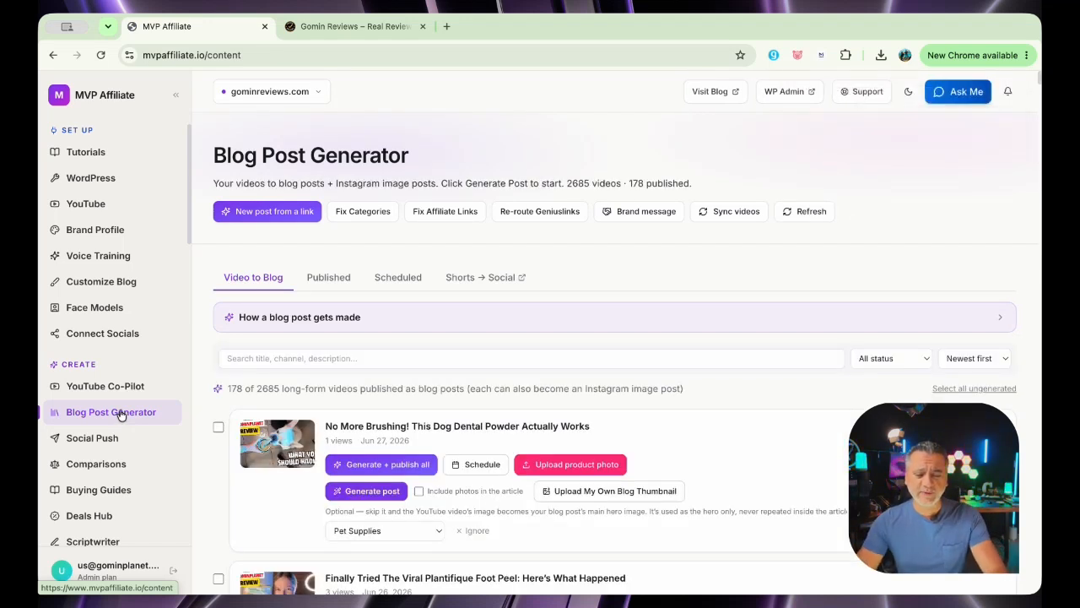
{"action": "scroll", "coordinate": [259, 398], "scroll_direction": "down", "scroll_amount": 2}
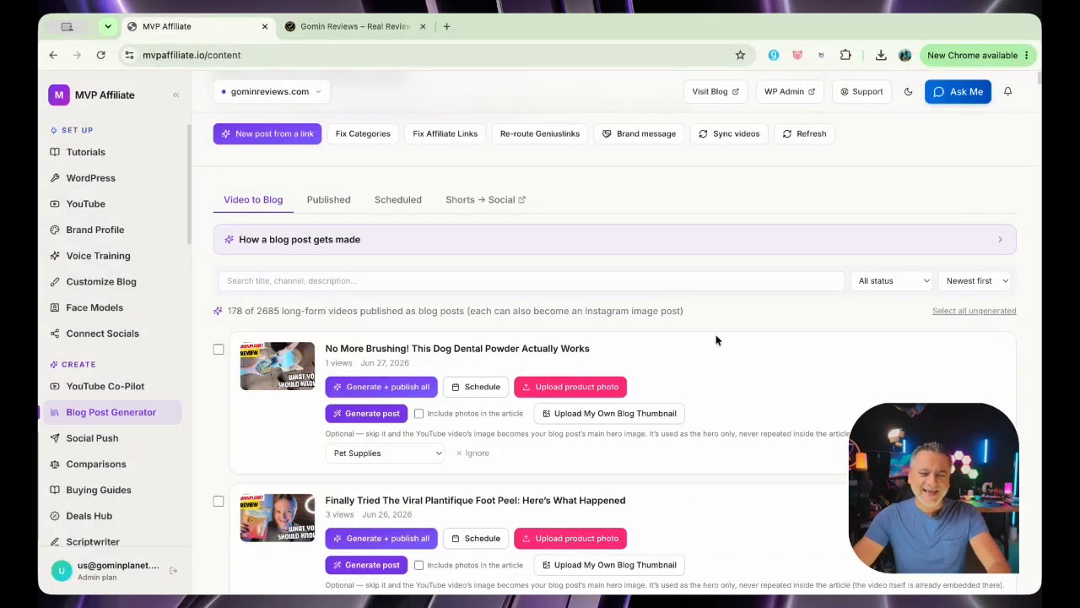
{"action": "scroll", "coordinate": [716, 334], "scroll_direction": "down", "scroll_amount": 1}
{"action": "scroll", "coordinate": [716, 339], "scroll_direction": "up", "scroll_amount": 2}
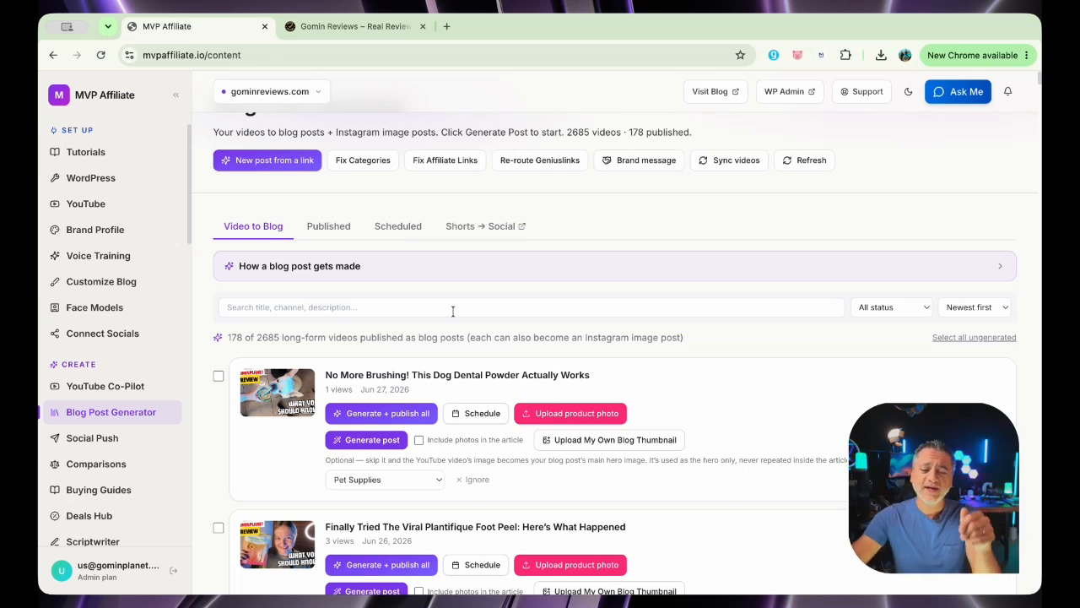
{"action": "scroll", "coordinate": [453, 312], "scroll_direction": "down", "scroll_amount": 4}
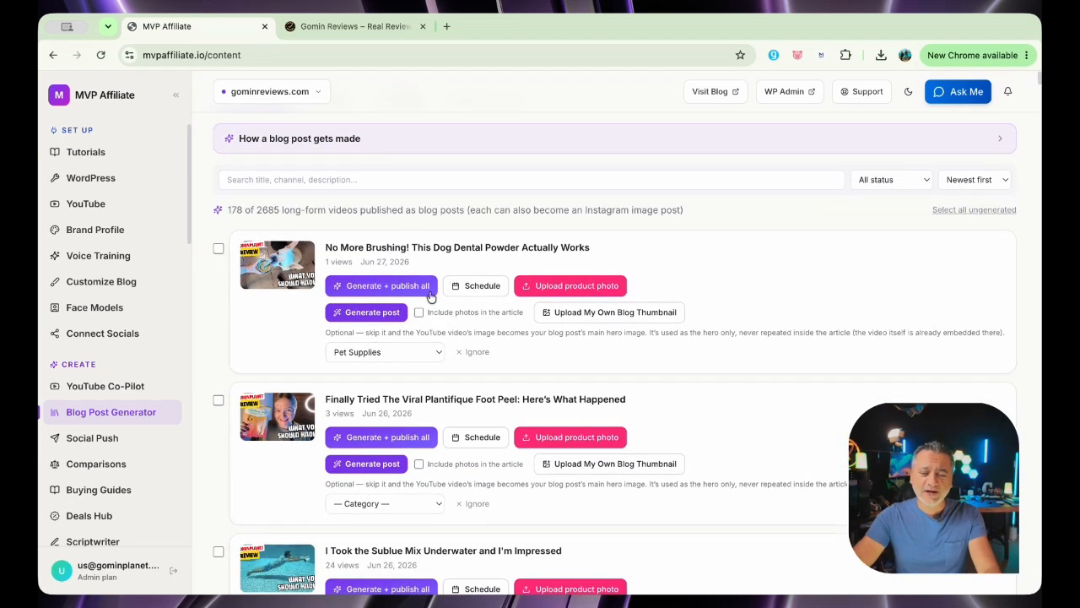
{"action": "scroll", "coordinate": [445, 350], "scroll_direction": "down", "scroll_amount": 5}
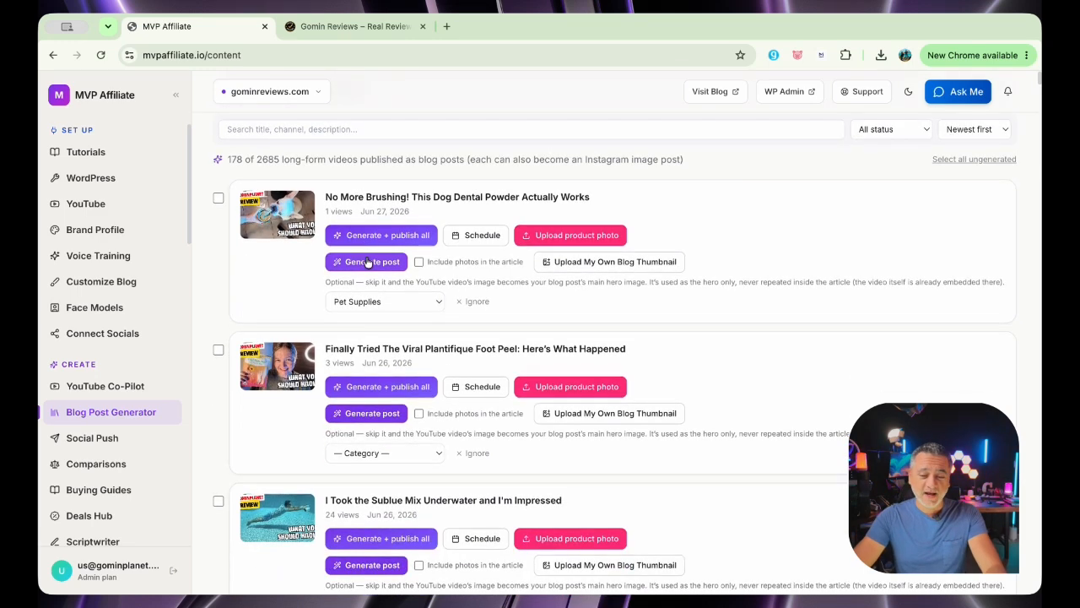
{"action": "scroll", "coordinate": [446, 354], "scroll_direction": "up", "scroll_amount": 1}
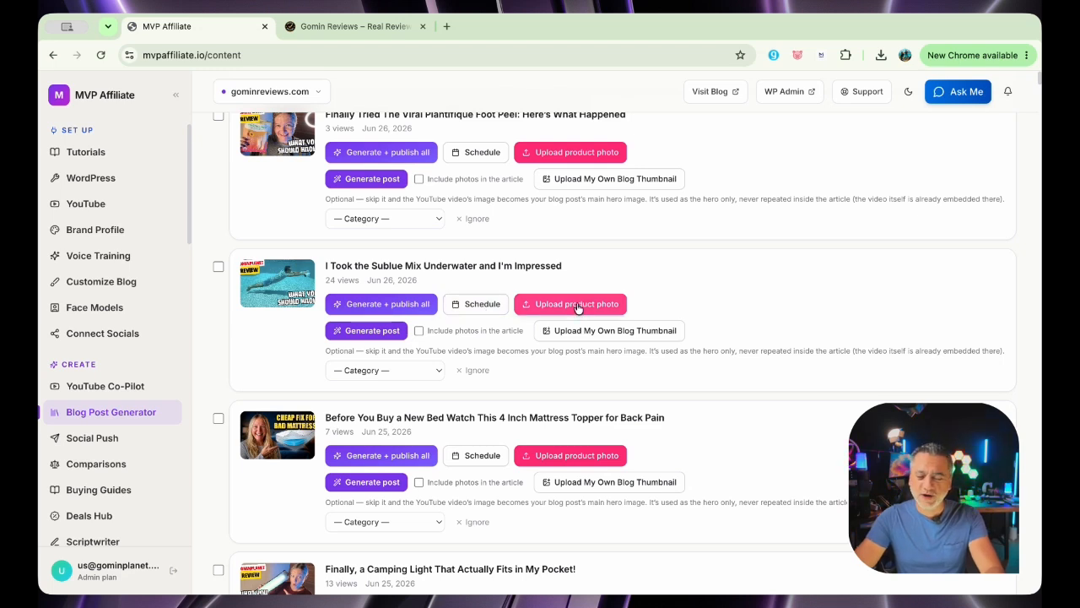
- Generate the blog post for the Sublue Mix video with photos included in the article and the category Outdoor & Sports
{"action": "left_click", "coordinate": [418, 330]}
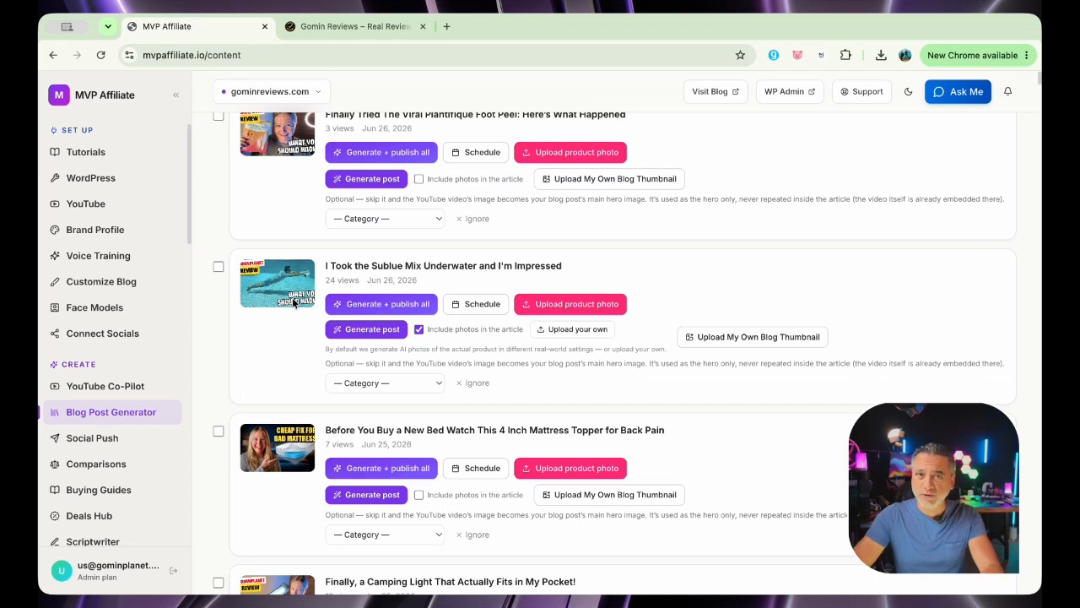
{"action": "left_click", "coordinate": [406, 382]}
{"action": "scroll", "coordinate": [406, 402], "scroll_direction": "down", "scroll_amount": 2}
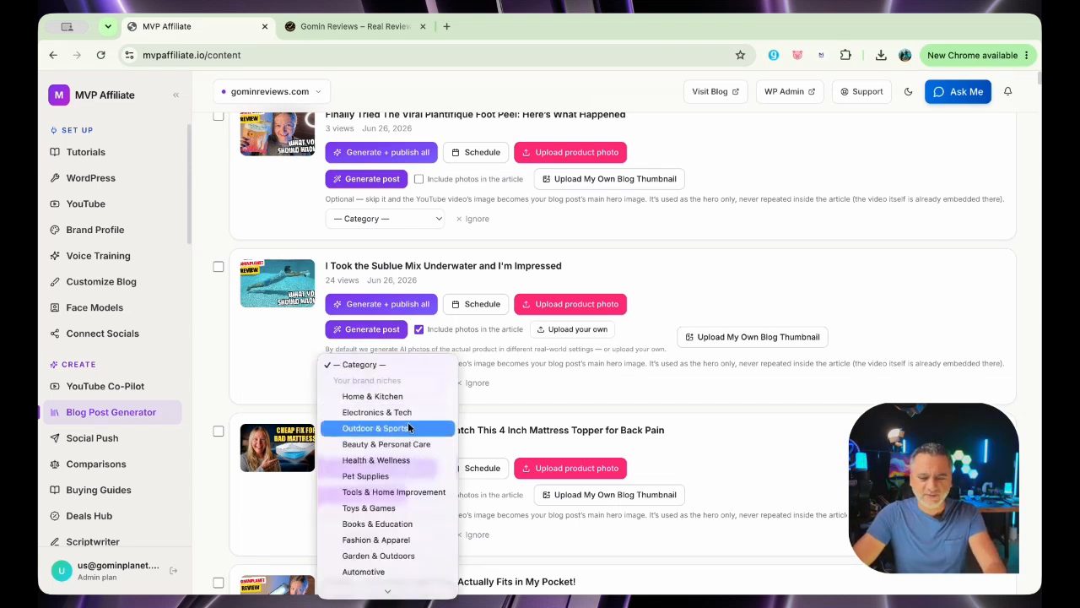
{"action": "left_click", "coordinate": [402, 397]}
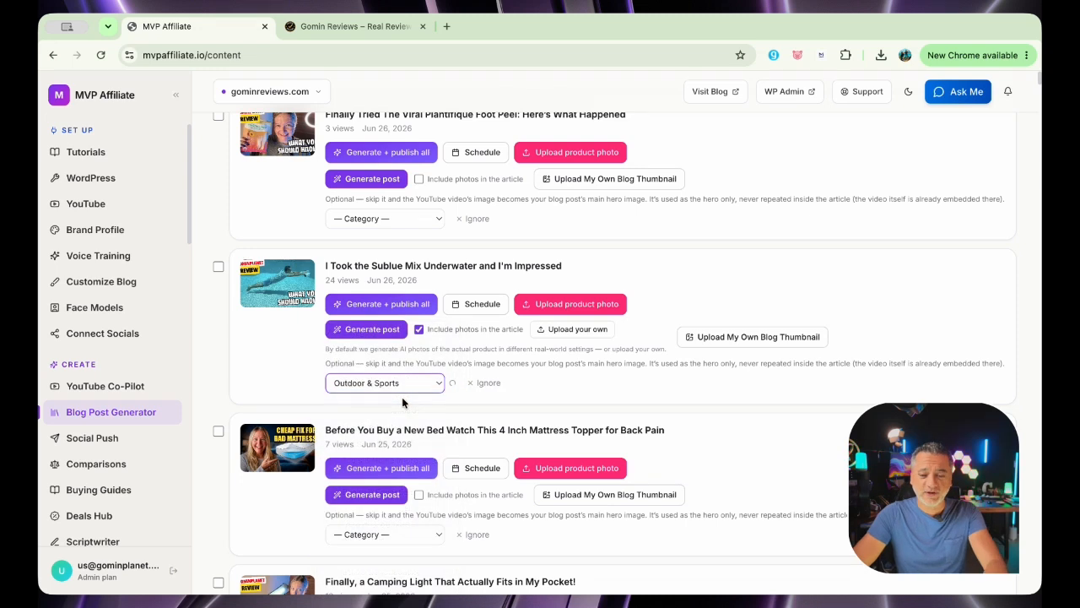
{"action": "left_click", "coordinate": [361, 329]}
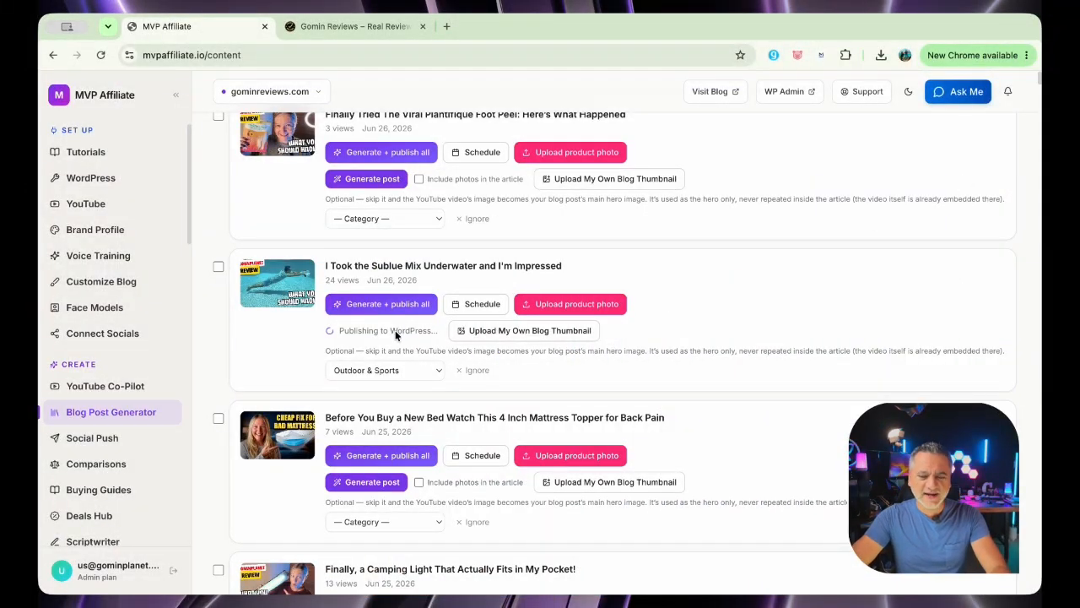
{"action": "scroll", "coordinate": [354, 331], "scroll_direction": "down", "scroll_amount": 1}
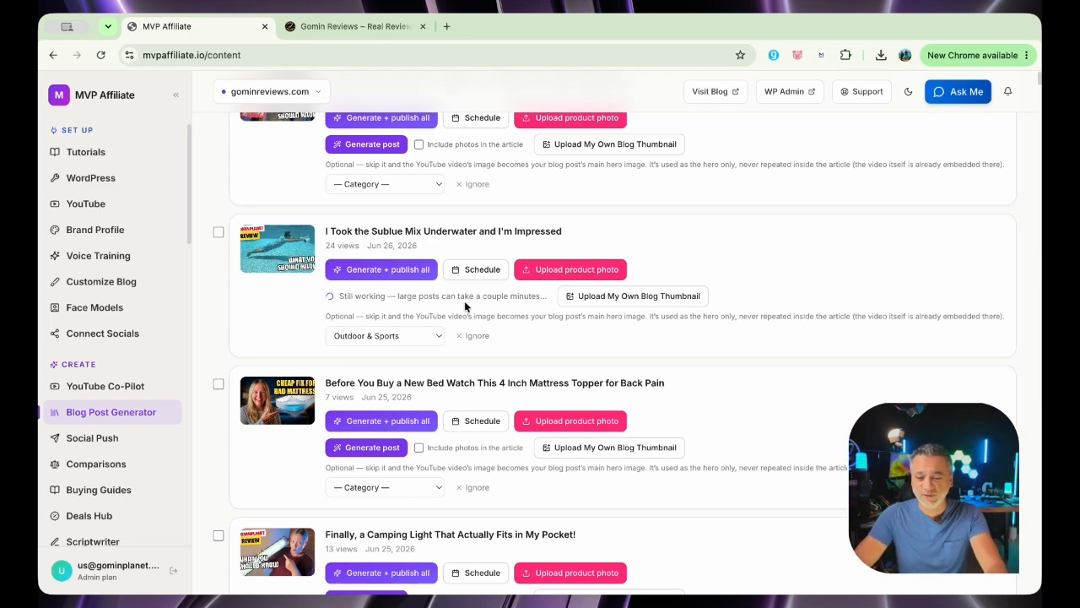
- Switch to the Gomin Reviews site and look over its homepage, including the featured review and Editor's Picks
{"action": "left_click", "coordinate": [380, 27]}
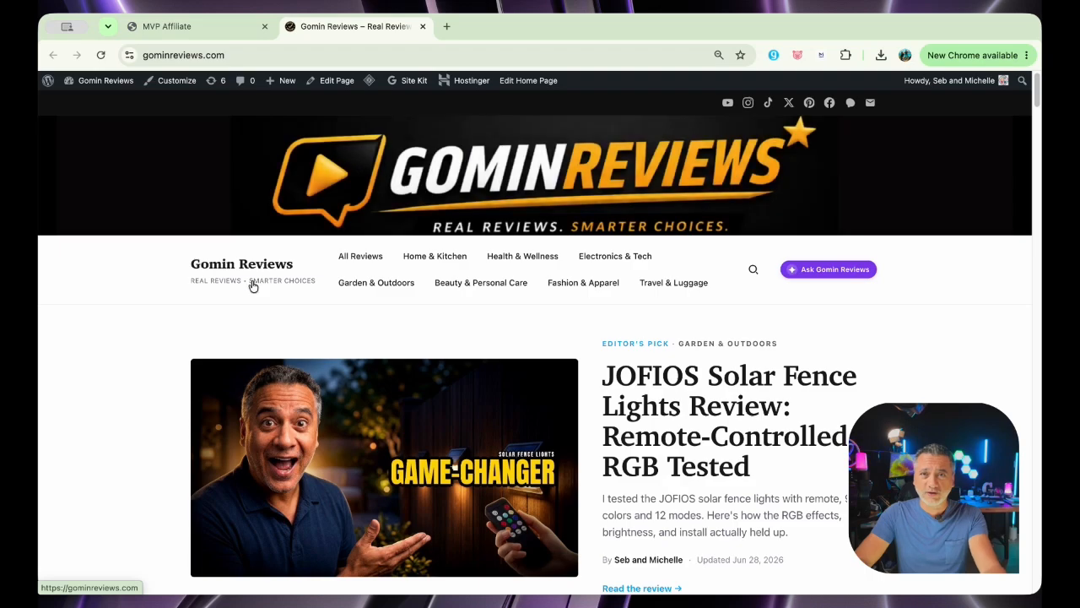
{"action": "scroll", "coordinate": [251, 286], "scroll_direction": "down", "scroll_amount": 5}
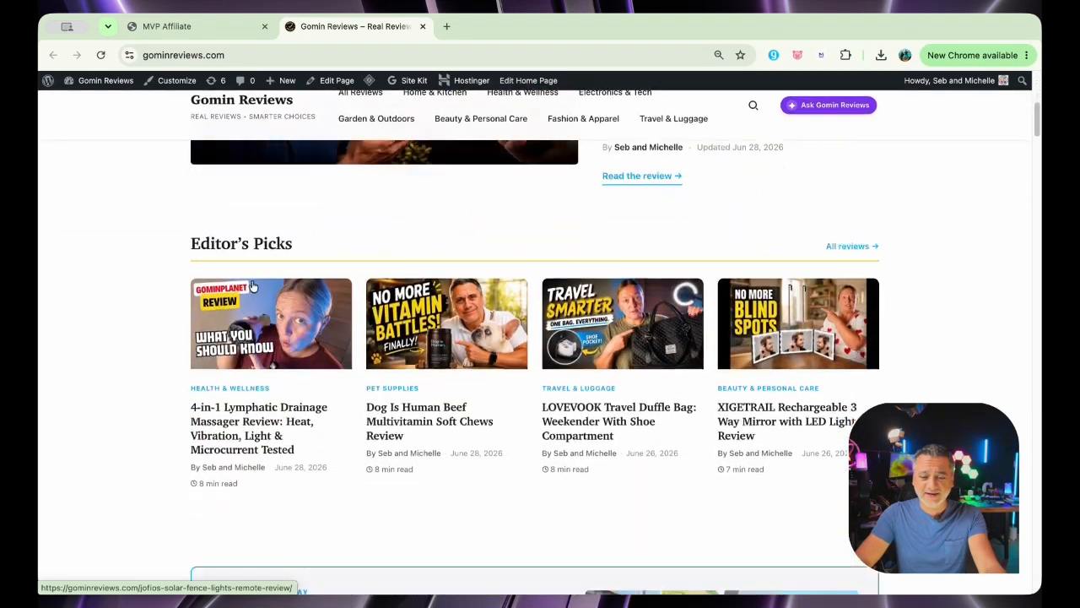
{"action": "scroll", "coordinate": [252, 286], "scroll_direction": "down", "scroll_amount": 10}
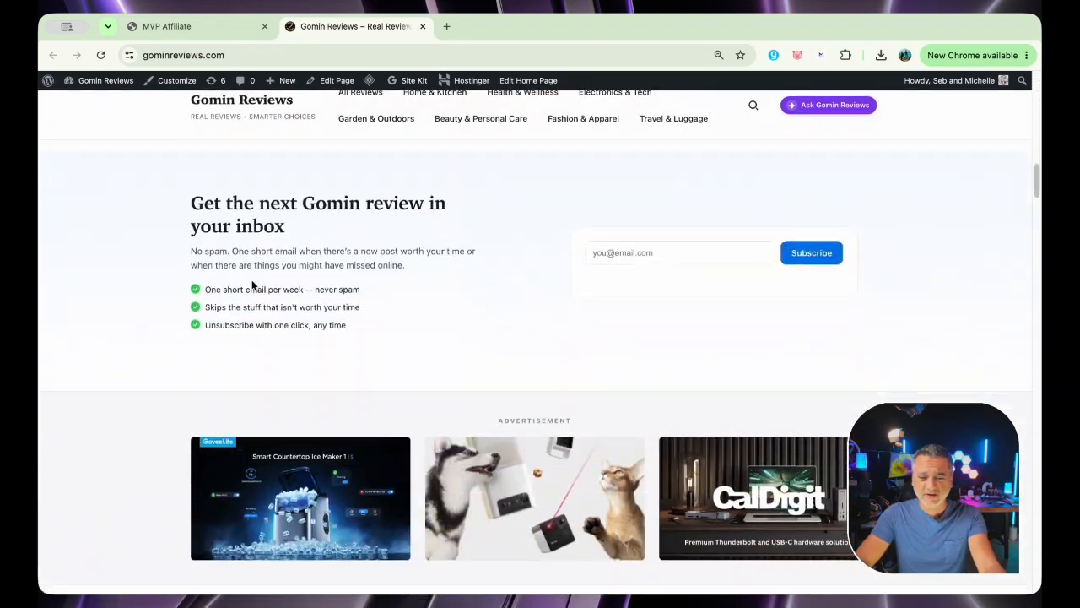
{"action": "scroll", "coordinate": [251, 286], "scroll_direction": "up", "scroll_amount": 15}
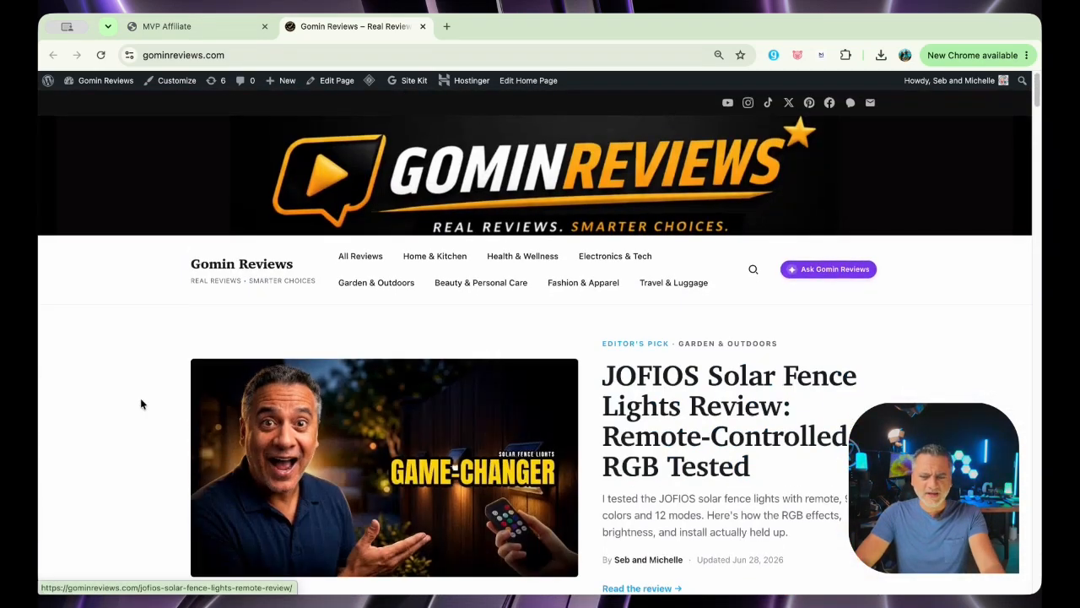
{"action": "scroll", "coordinate": [140, 397], "scroll_direction": "down", "scroll_amount": 3}
{"action": "scroll", "coordinate": [140, 398], "scroll_direction": "up", "scroll_amount": 1}
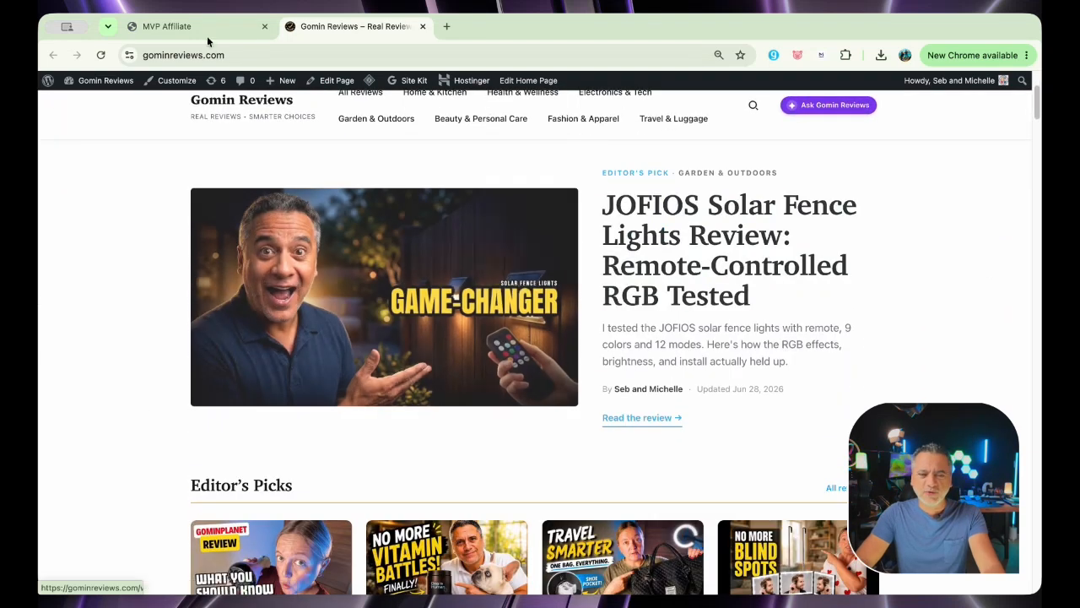
- Return to MVP Affiliate and show the Blog Post Generator's list of published posts
{"action": "left_click", "coordinate": [201, 33]}
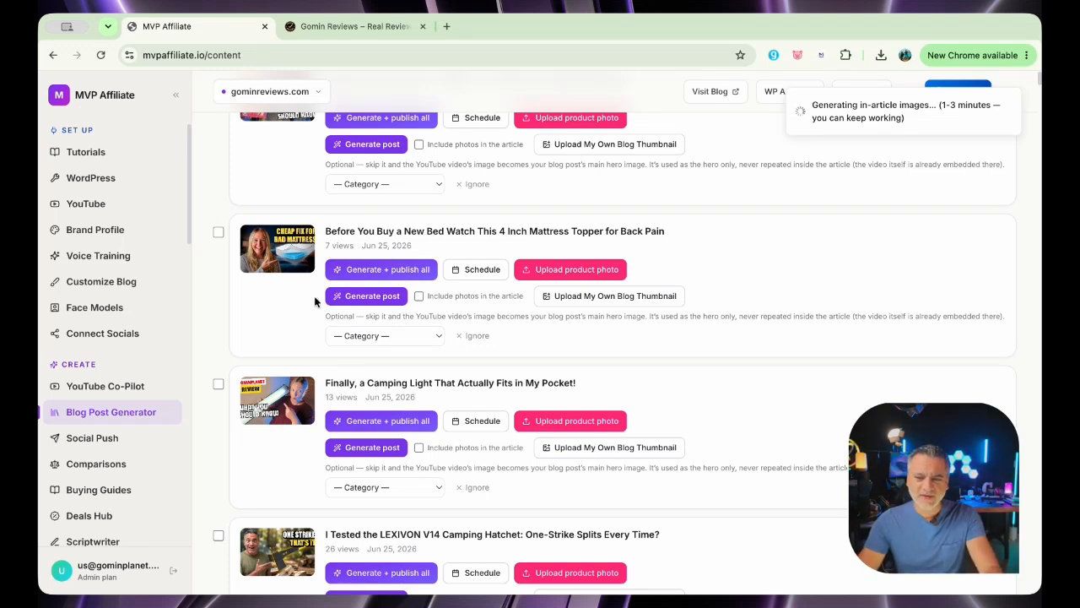
{"action": "scroll", "coordinate": [315, 297], "scroll_direction": "up", "scroll_amount": 6}
{"action": "scroll", "coordinate": [315, 297], "scroll_direction": "down", "scroll_amount": 6}
{"action": "scroll", "coordinate": [312, 294], "scroll_direction": "up", "scroll_amount": 6}
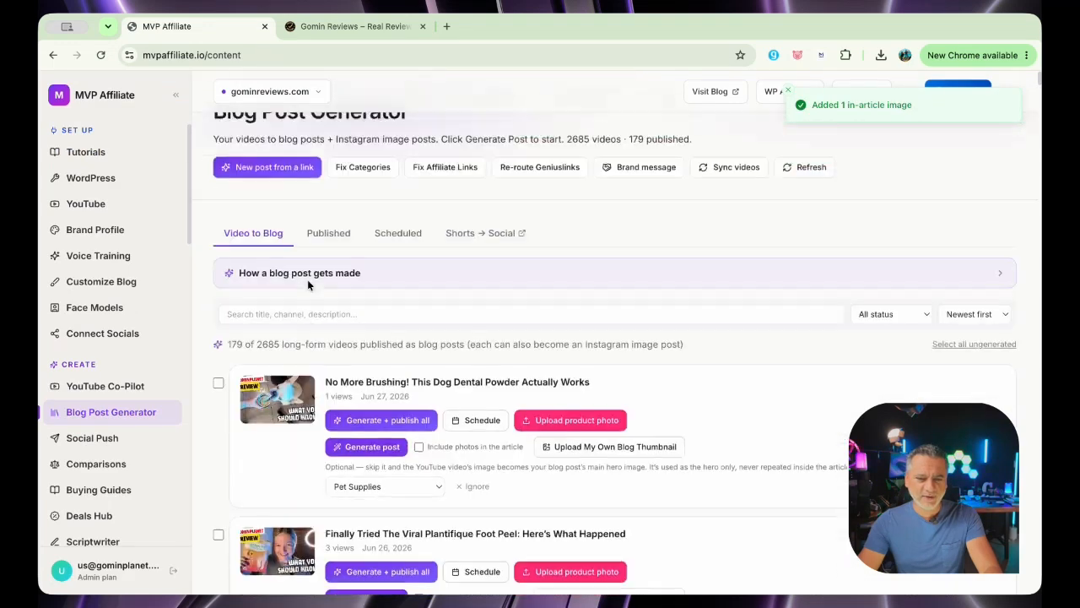
{"action": "scroll", "coordinate": [307, 280], "scroll_direction": "up", "scroll_amount": 1}
{"action": "left_click", "coordinate": [326, 275]}
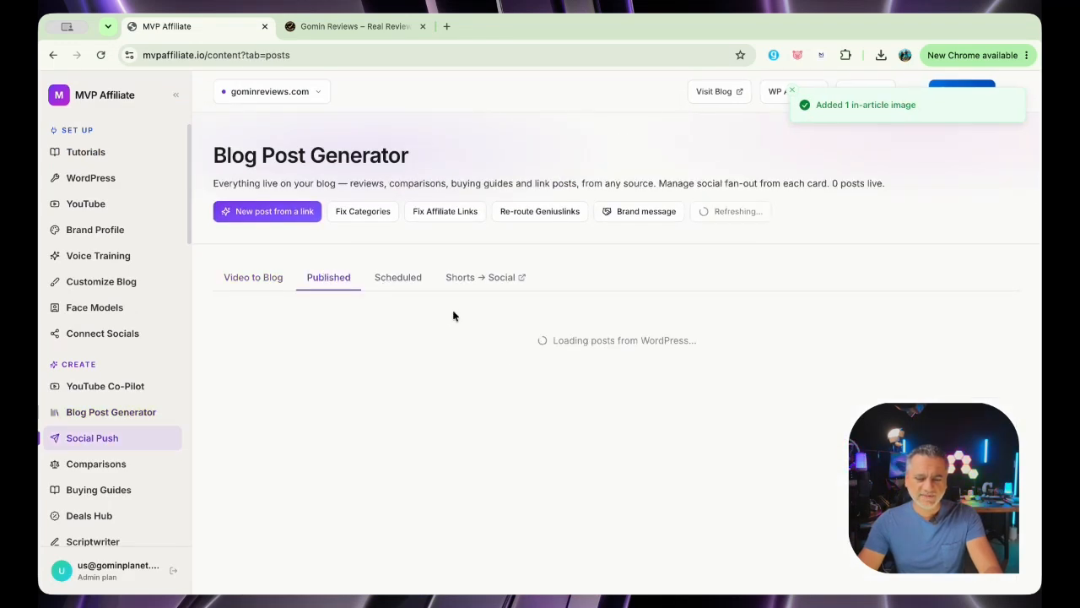
{"action": "scroll", "coordinate": [509, 357], "scroll_direction": "down", "scroll_amount": 1}
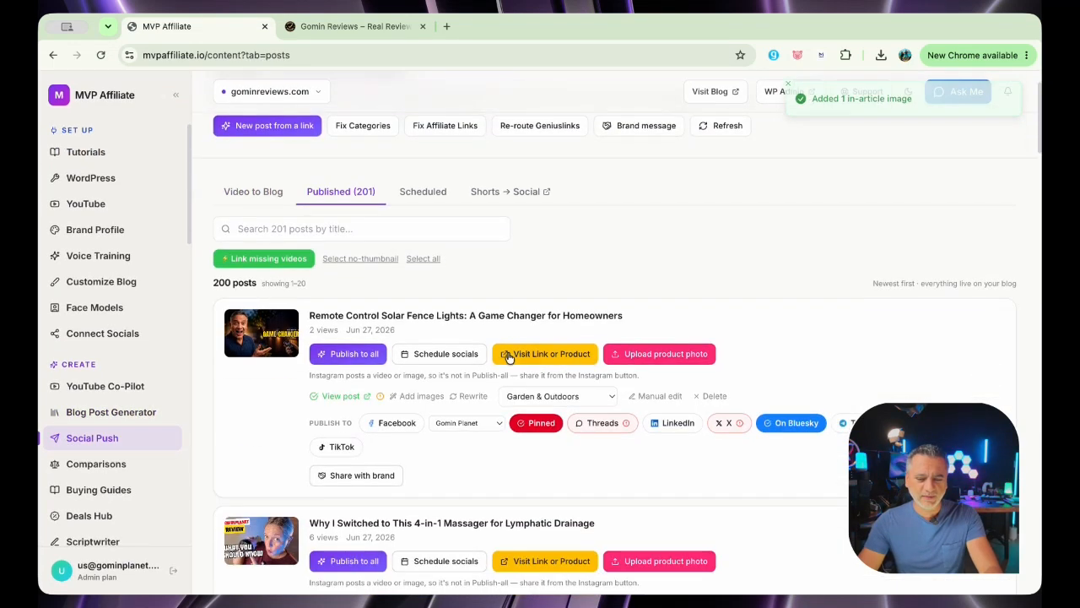
- Locate the Sublue Mix post in the published list and open its live article from the refreshed Gomin Reviews homepage
{"action": "scroll", "coordinate": [509, 357], "scroll_direction": "down", "scroll_amount": 12}
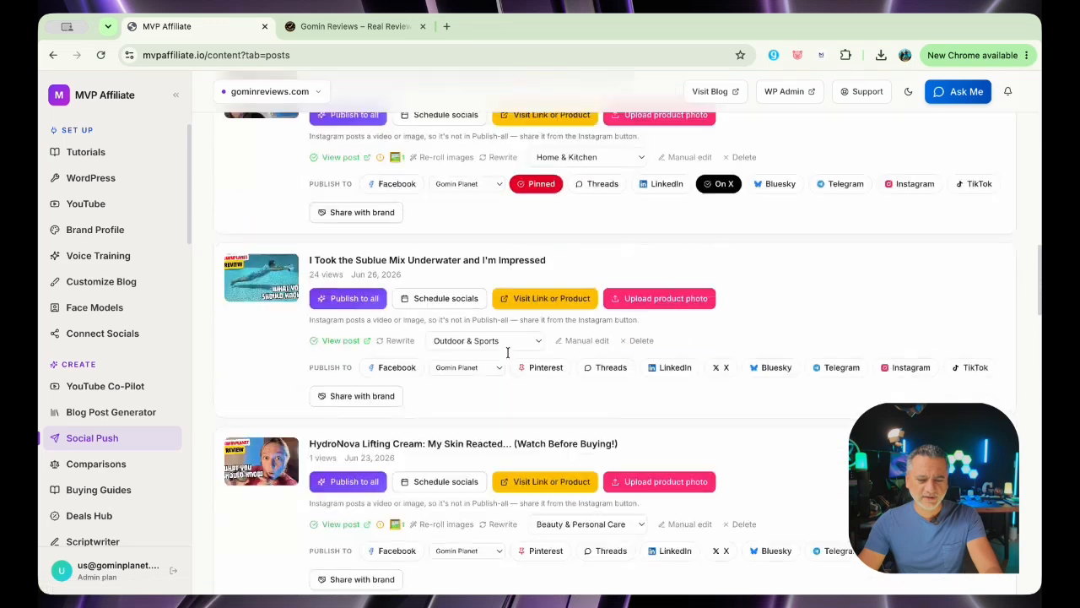
{"action": "scroll", "coordinate": [507, 352], "scroll_direction": "down", "scroll_amount": 2}
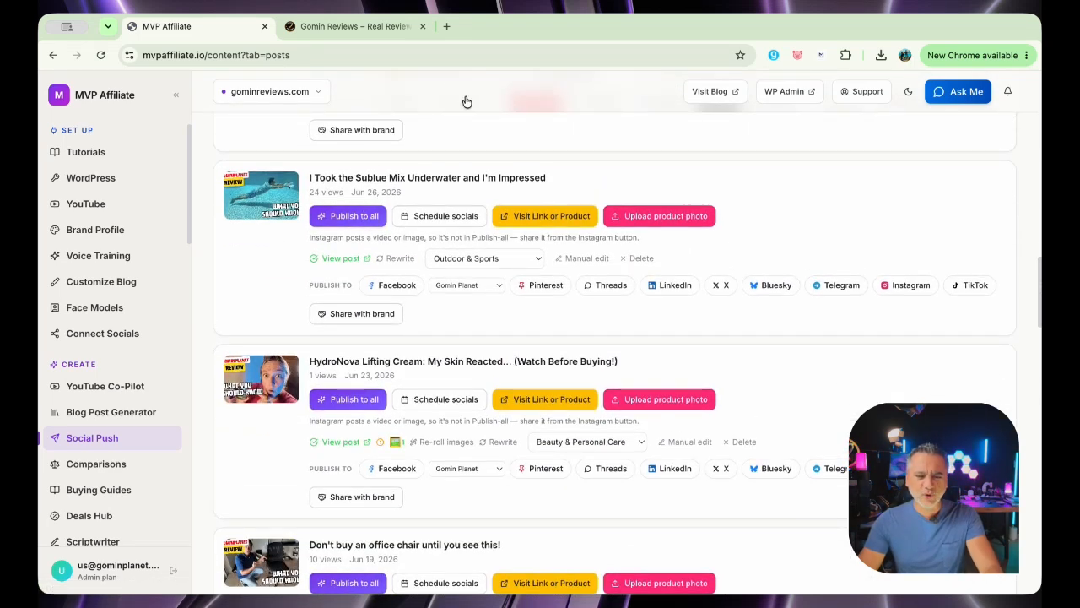
{"action": "left_click", "coordinate": [395, 29]}
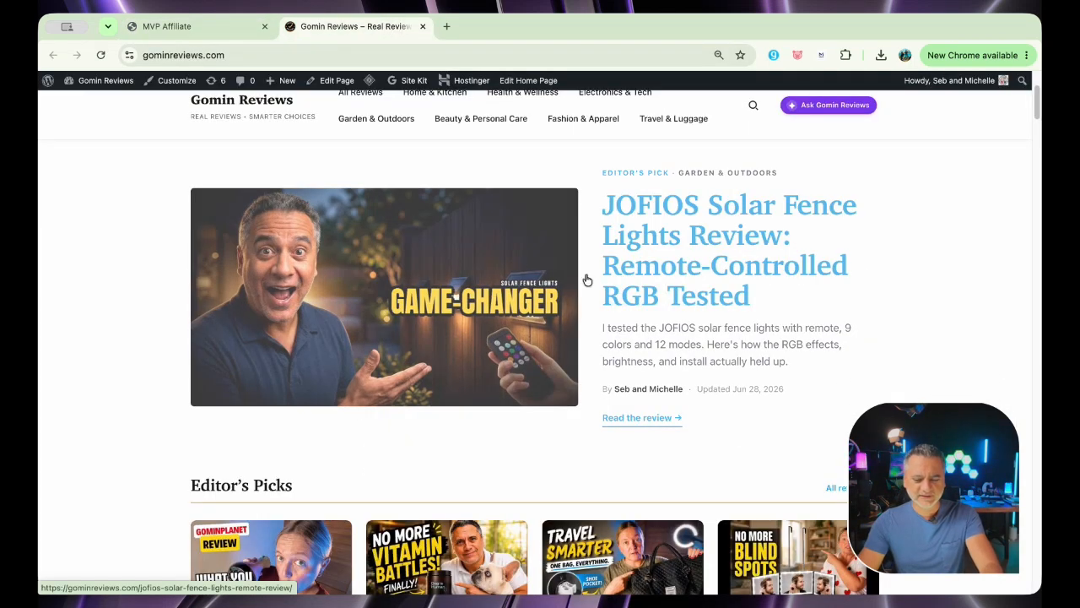
{"action": "key", "text": "super+r"}
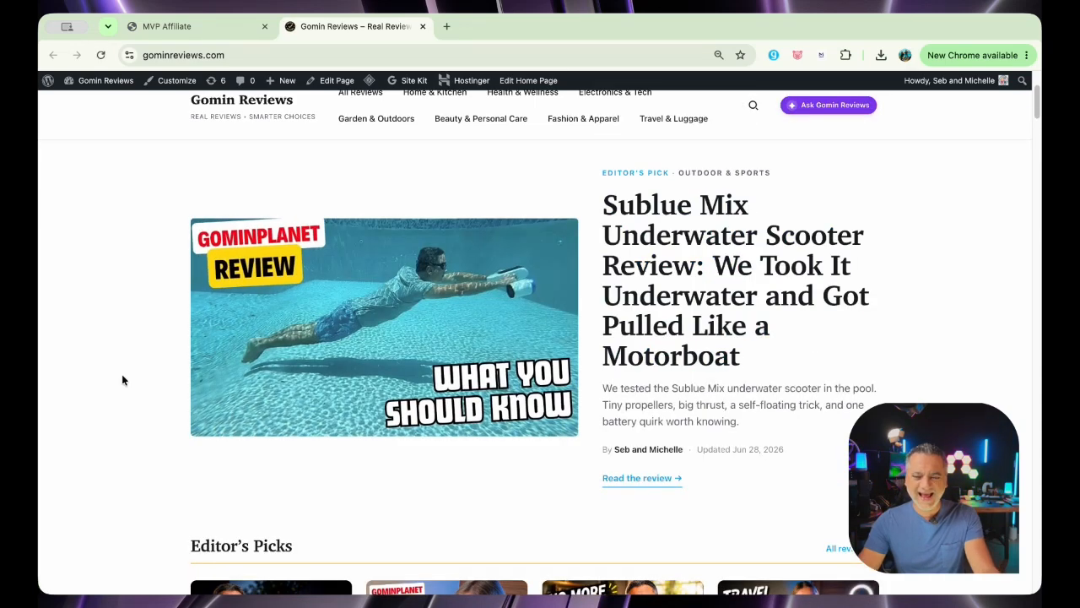
{"action": "scroll", "coordinate": [157, 361], "scroll_direction": "down", "scroll_amount": 1}
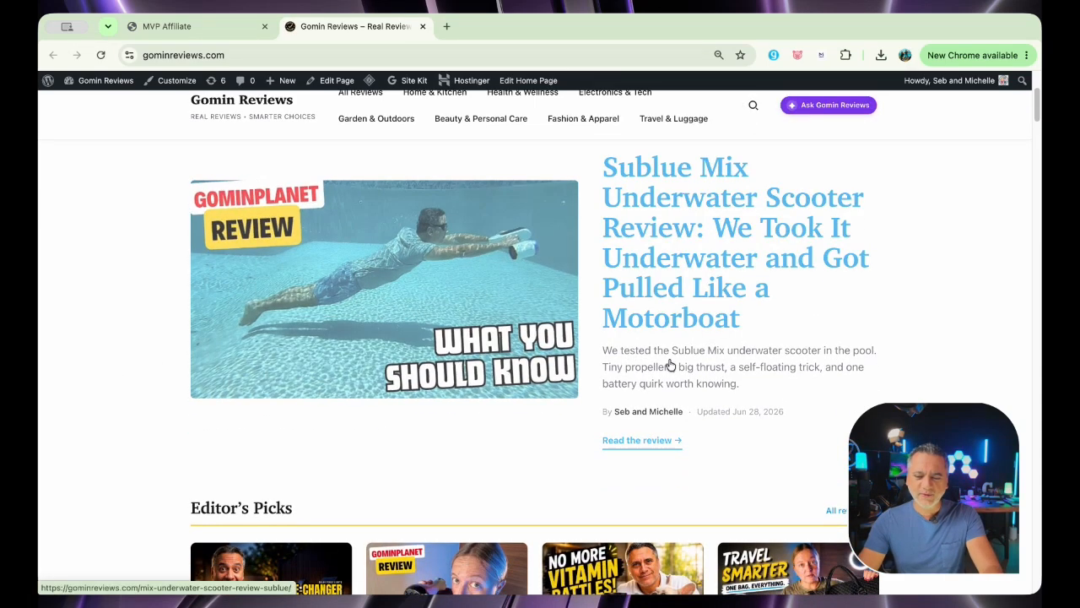
{"action": "left_click", "coordinate": [718, 224]}
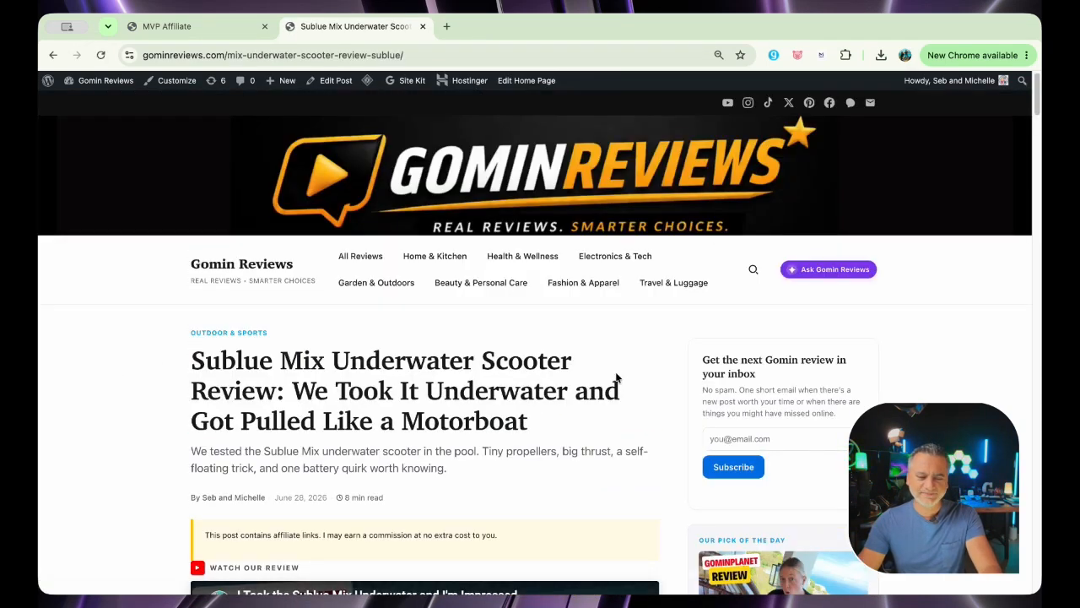
- Examine the Sublue Mix article's title and introduction, and briefly play and pause the embedded review video
{"action": "scroll", "coordinate": [616, 377], "scroll_direction": "down", "scroll_amount": 3}
{"action": "scroll", "coordinate": [616, 378], "scroll_direction": "down", "scroll_amount": 3}
{"action": "scroll", "coordinate": [616, 377], "scroll_direction": "up", "scroll_amount": 2}
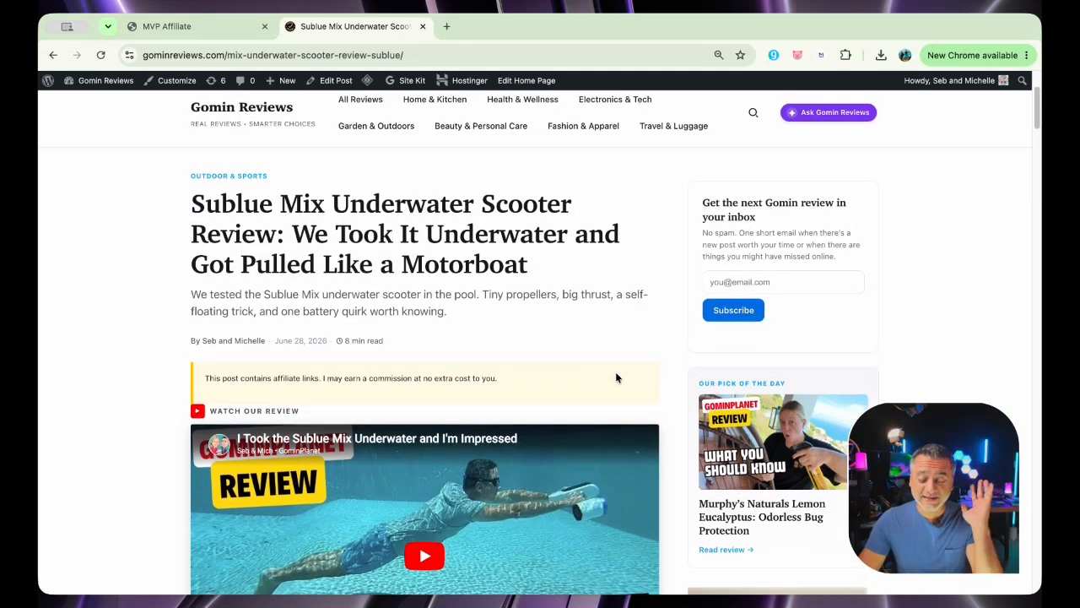
{"action": "double_click", "coordinate": [439, 233]}
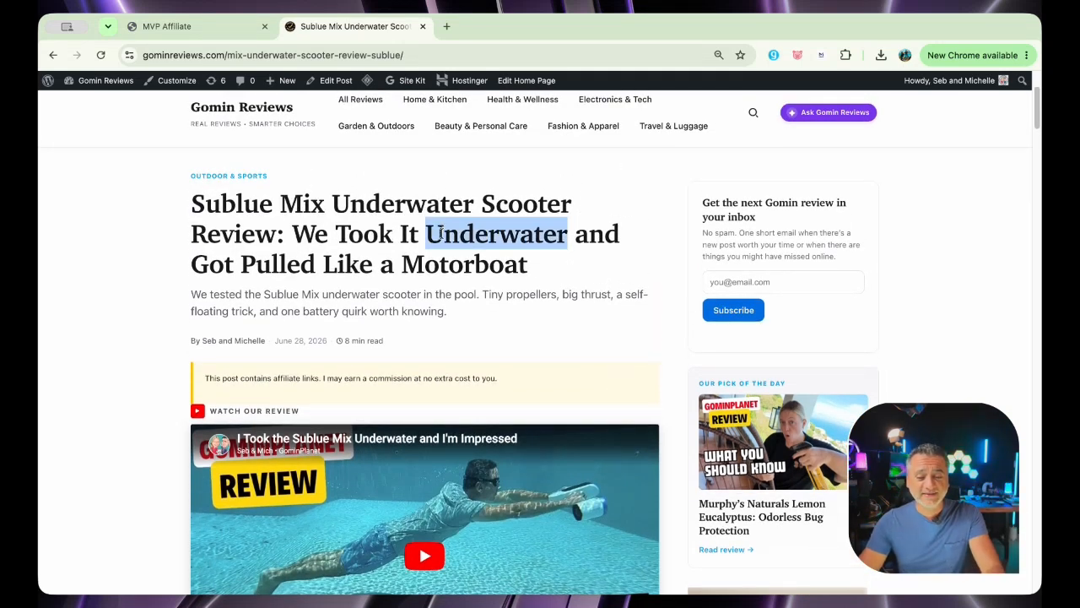
{"action": "left_click", "coordinate": [431, 291]}
{"action": "scroll", "coordinate": [426, 295], "scroll_direction": "down", "scroll_amount": 2}
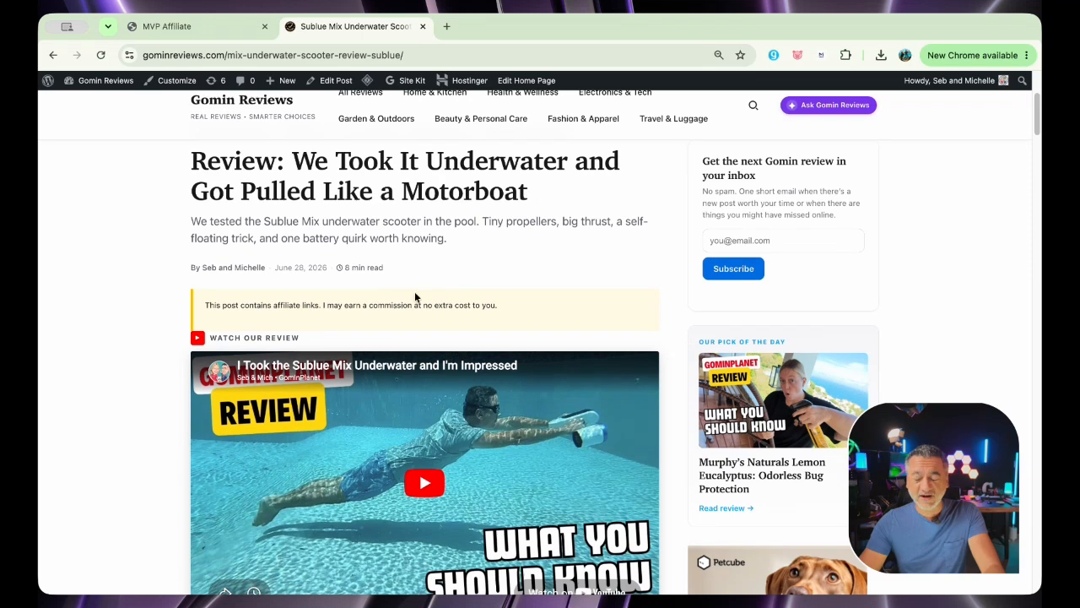
{"action": "scroll", "coordinate": [415, 291], "scroll_direction": "down", "scroll_amount": 4}
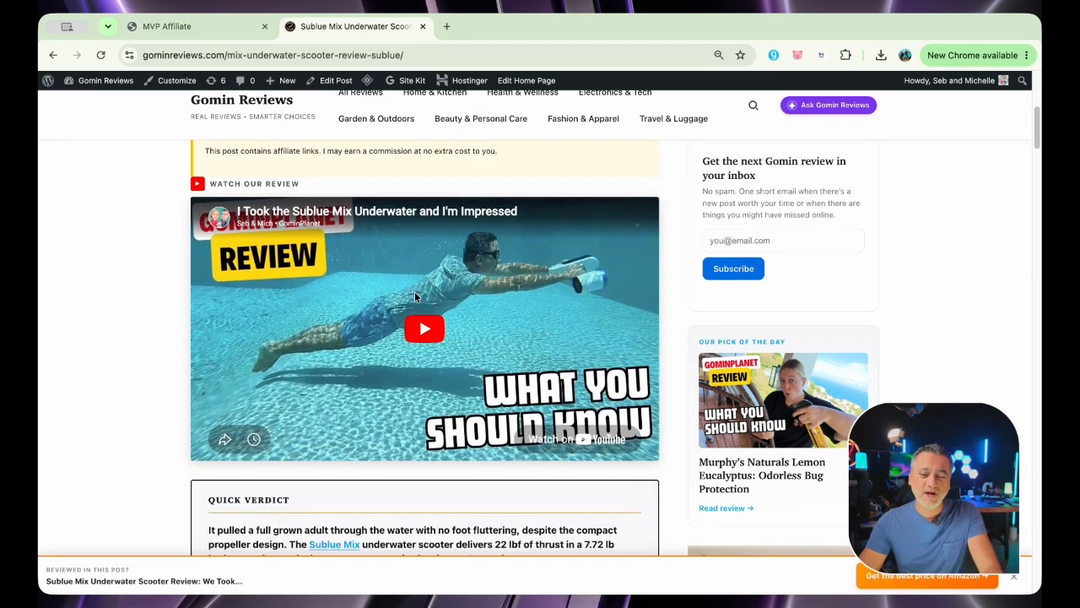
{"action": "left_click", "coordinate": [423, 327]}
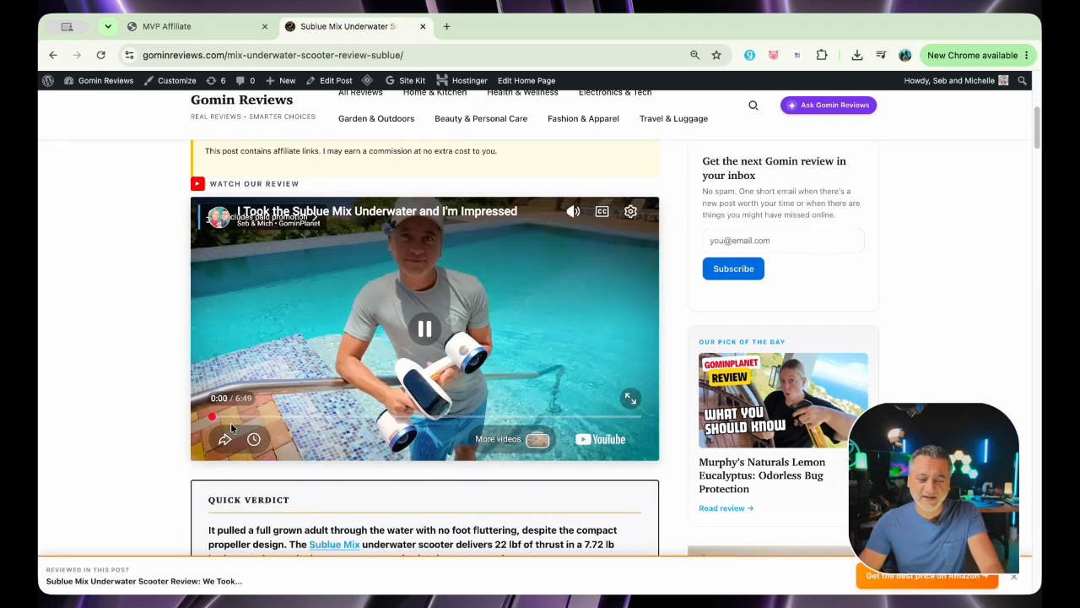
{"action": "left_click", "coordinate": [423, 329]}
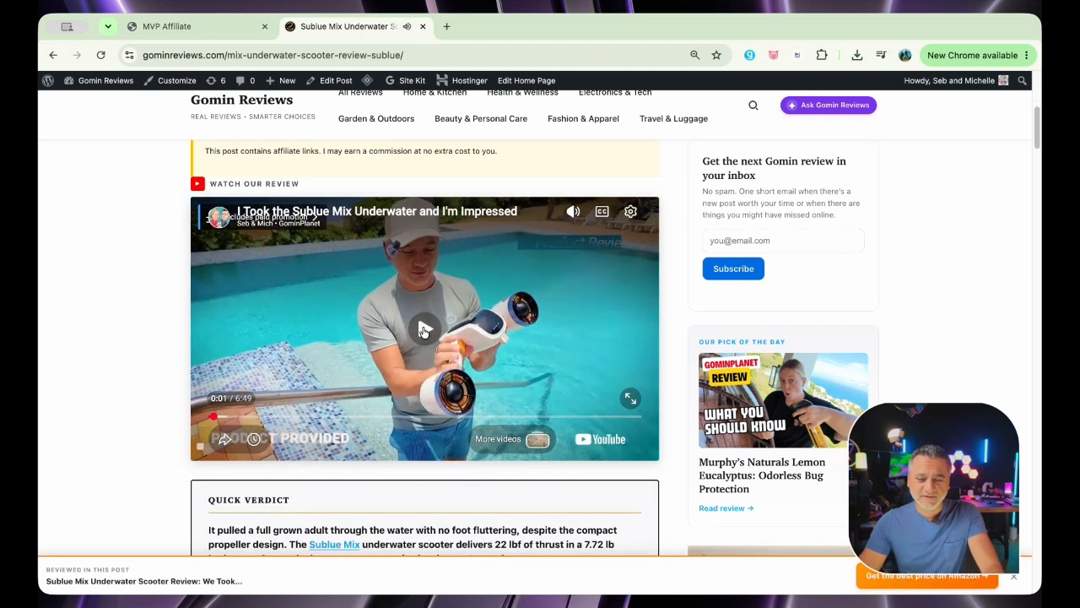
- Read through the article body from the Quick Verdict to the FAQ, checking the Amazon links, spec table, in-article image, pros and cons
{"action": "scroll", "coordinate": [424, 331], "scroll_direction": "down", "scroll_amount": 2}
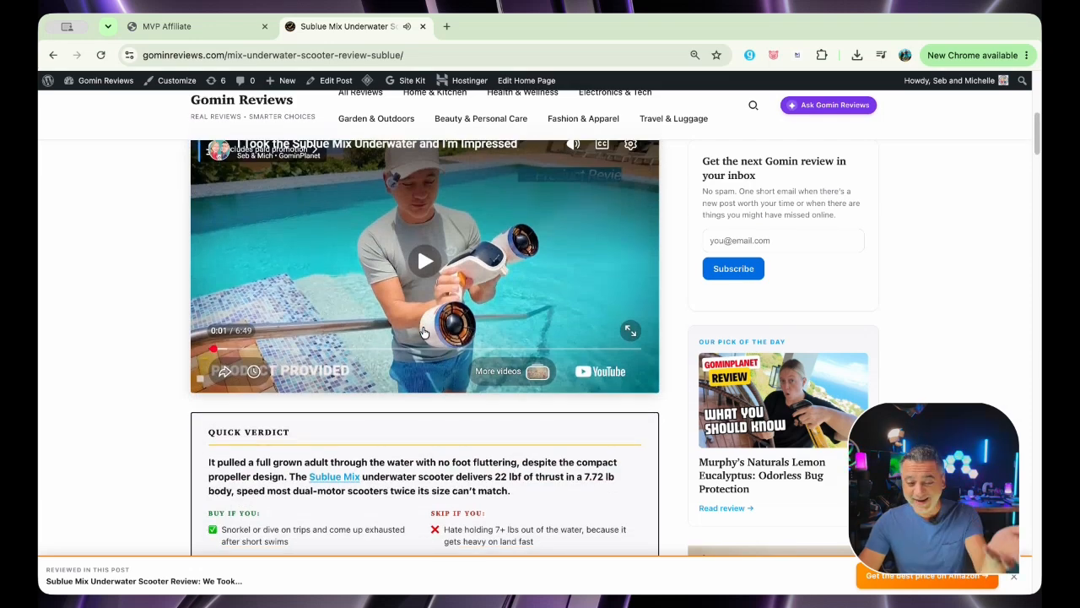
{"action": "scroll", "coordinate": [424, 332], "scroll_direction": "down", "scroll_amount": 10}
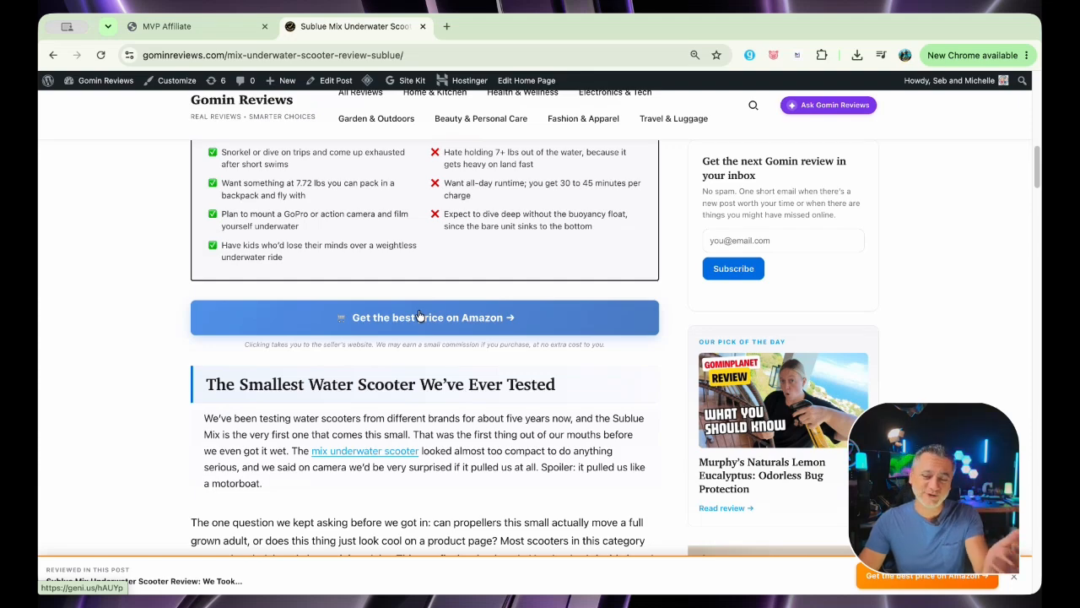
{"action": "scroll", "coordinate": [419, 316], "scroll_direction": "down", "scroll_amount": 10}
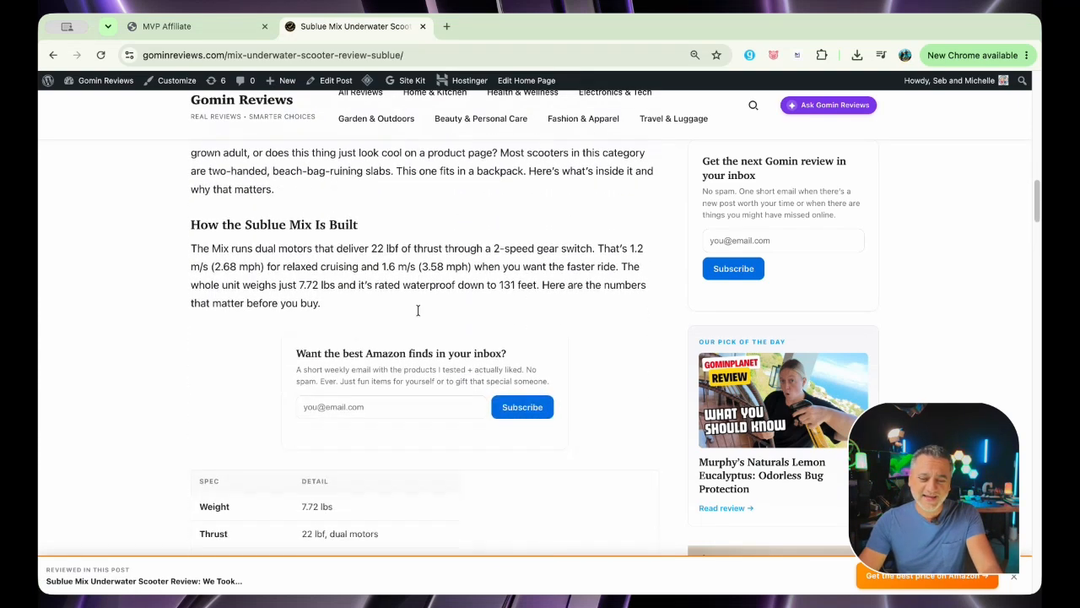
{"action": "scroll", "coordinate": [418, 310], "scroll_direction": "down", "scroll_amount": 13}
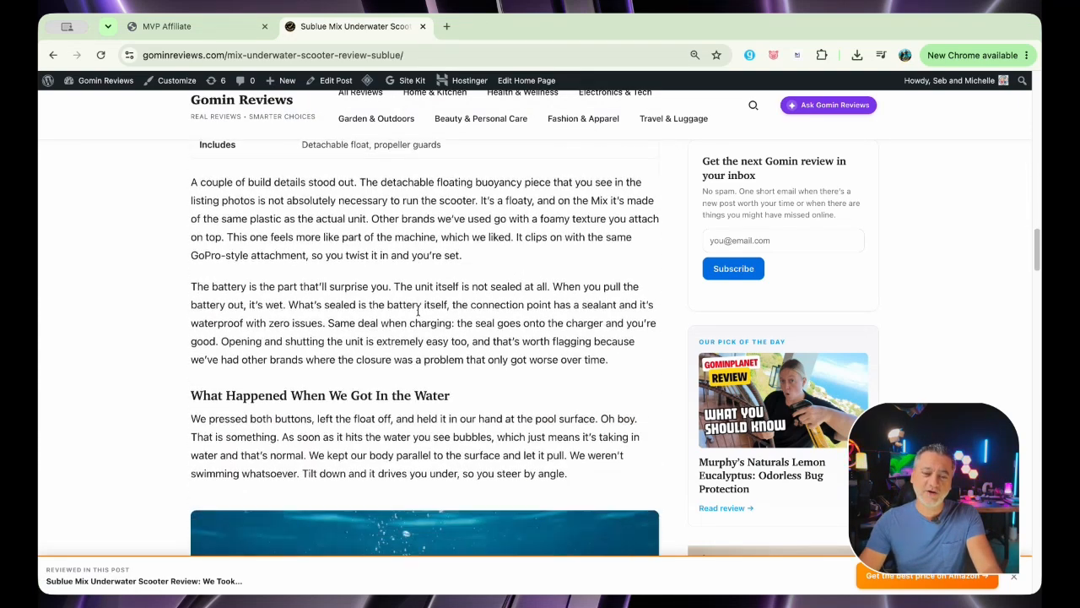
{"action": "scroll", "coordinate": [418, 311], "scroll_direction": "down", "scroll_amount": 2}
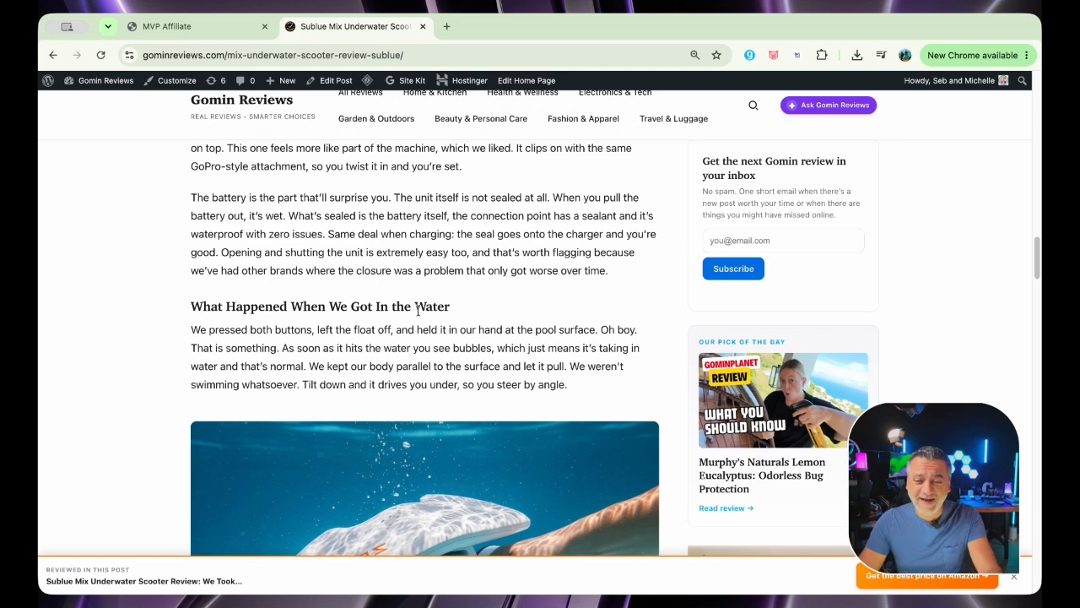
{"action": "scroll", "coordinate": [417, 311], "scroll_direction": "down", "scroll_amount": 2}
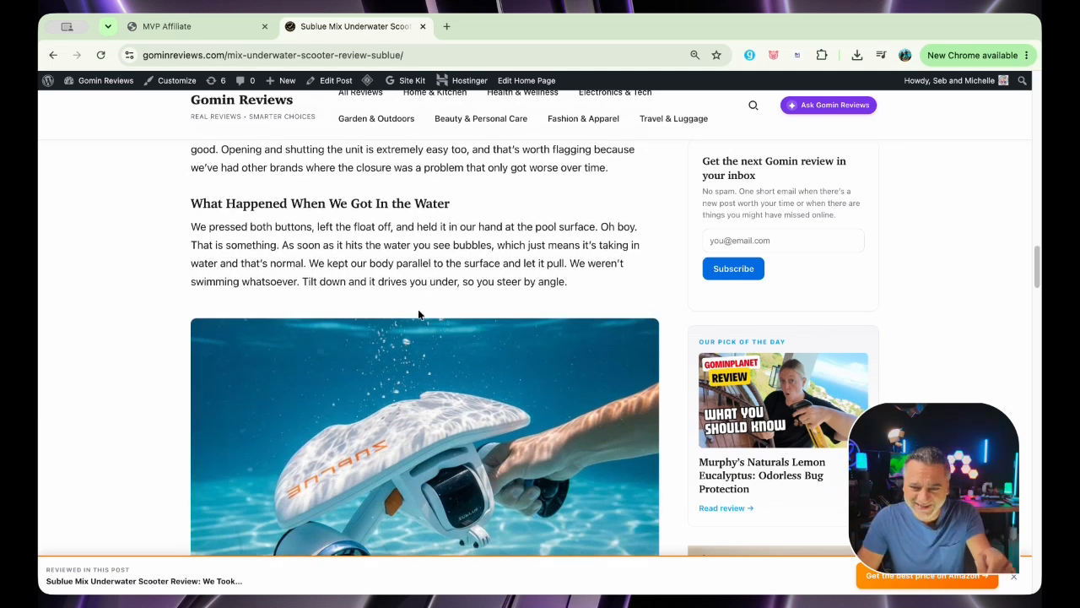
{"action": "scroll", "coordinate": [418, 312], "scroll_direction": "down", "scroll_amount": 18}
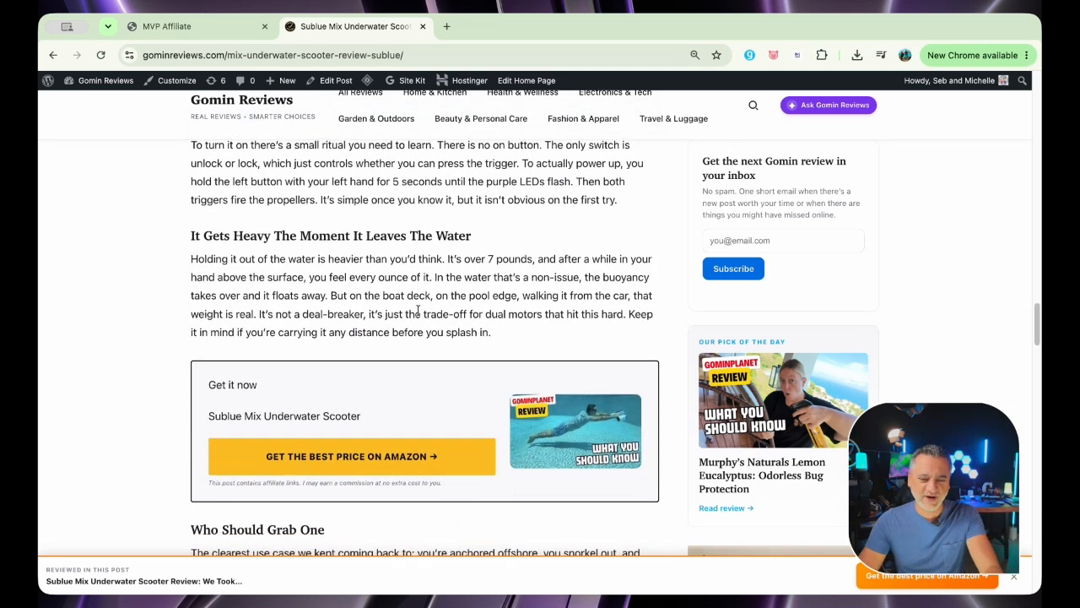
{"action": "scroll", "coordinate": [380, 355], "scroll_direction": "down", "scroll_amount": 3}
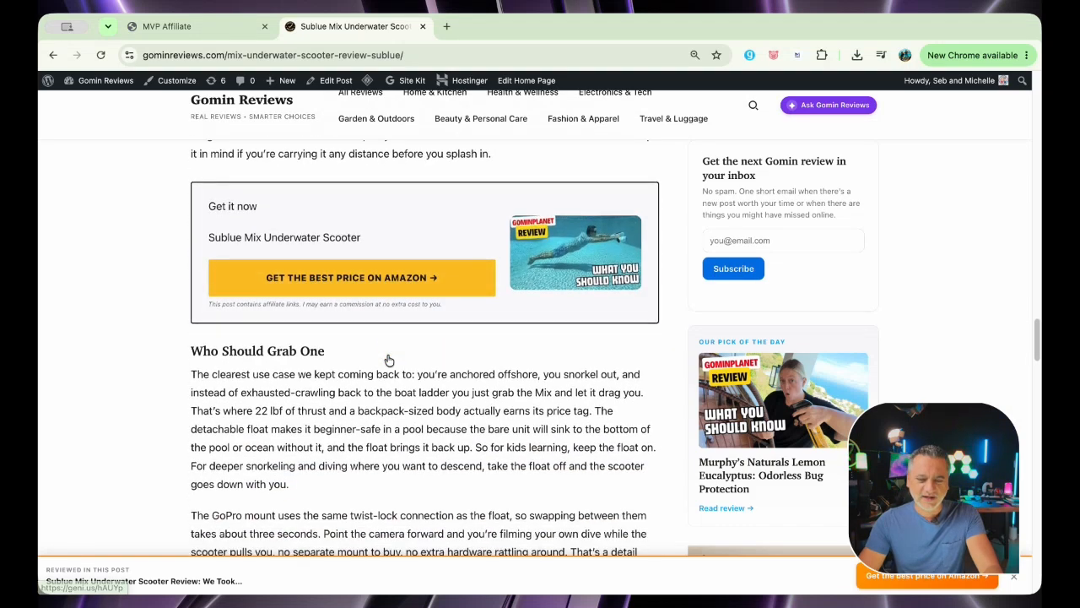
{"action": "scroll", "coordinate": [359, 226], "scroll_direction": "down", "scroll_amount": 10}
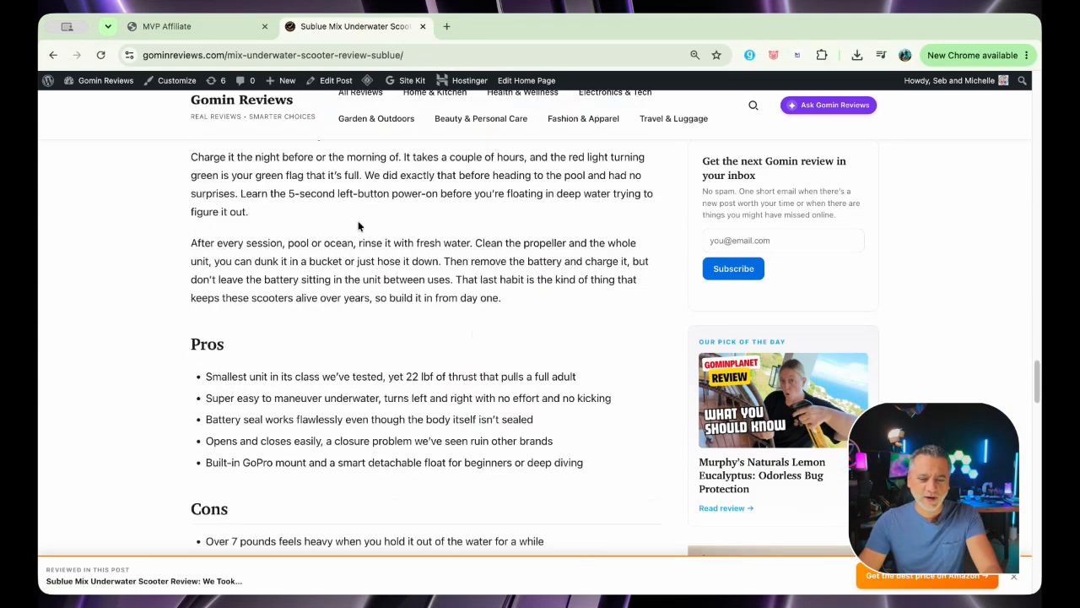
{"action": "scroll", "coordinate": [436, 275], "scroll_direction": "down", "scroll_amount": 8}
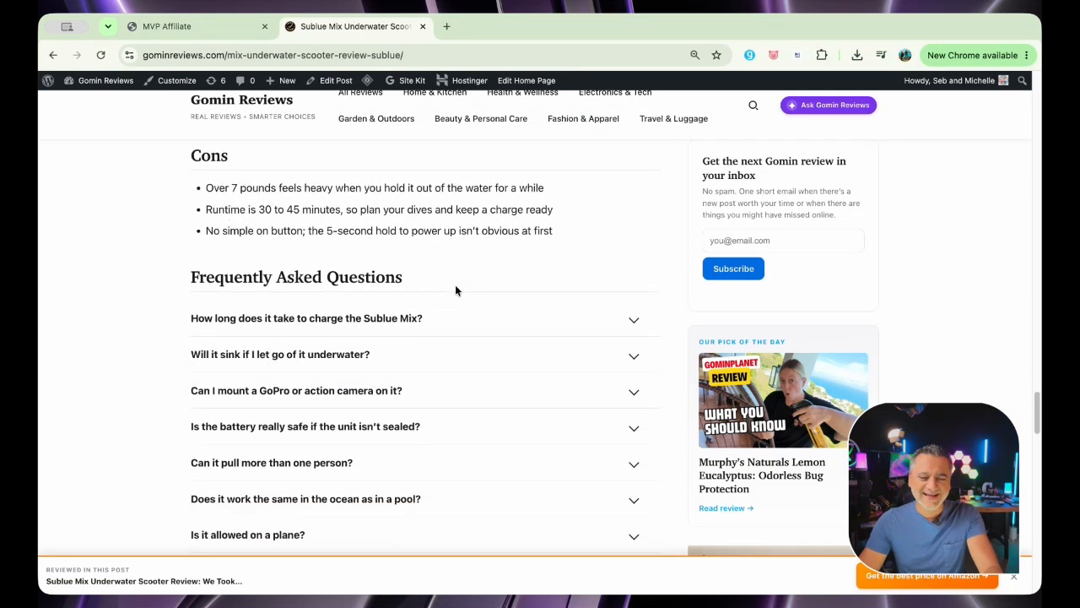
{"action": "scroll", "coordinate": [393, 372], "scroll_direction": "down", "scroll_amount": 1}
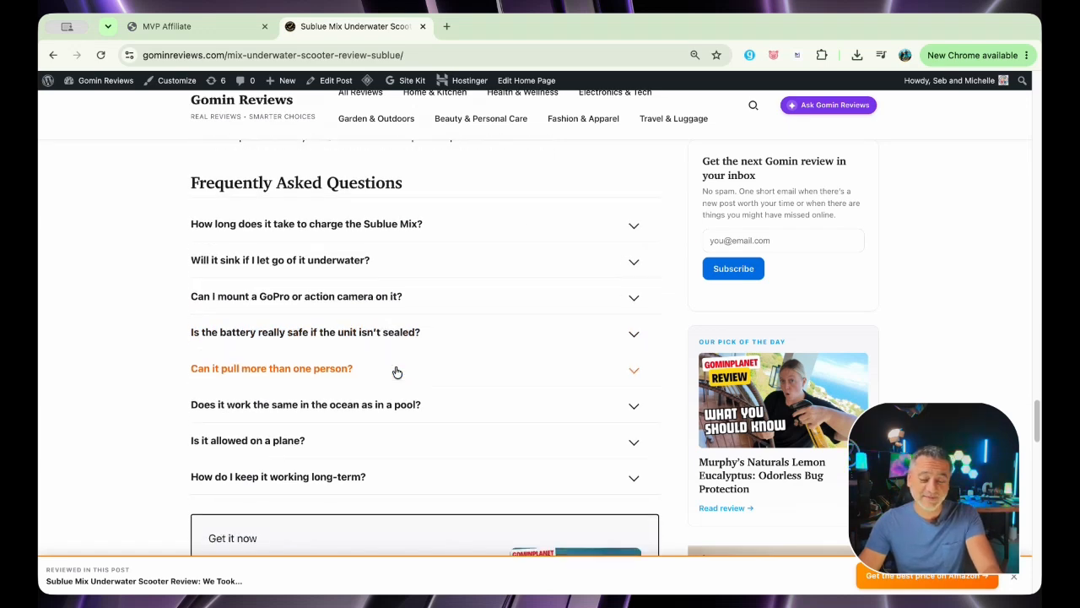
- Check the article's "Shop everything in this video" links, related reviews and tags, and switch back to the published posts in MVP Affiliate
{"action": "scroll", "coordinate": [395, 369], "scroll_direction": "down", "scroll_amount": 6}
{"action": "scroll", "coordinate": [346, 274], "scroll_direction": "down", "scroll_amount": 9}
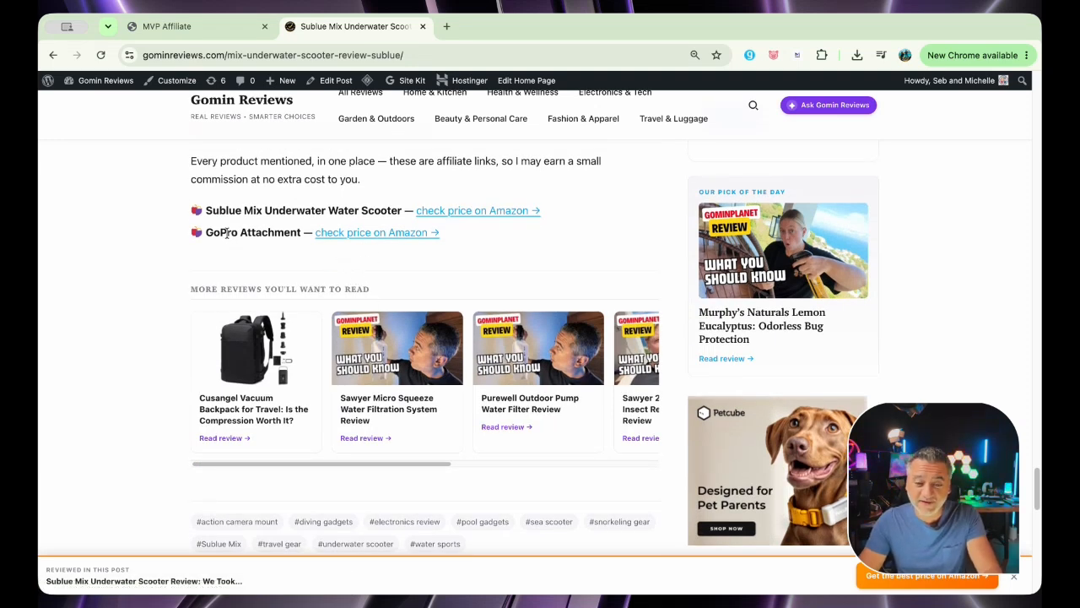
{"action": "scroll", "coordinate": [226, 234], "scroll_direction": "up", "scroll_amount": 1}
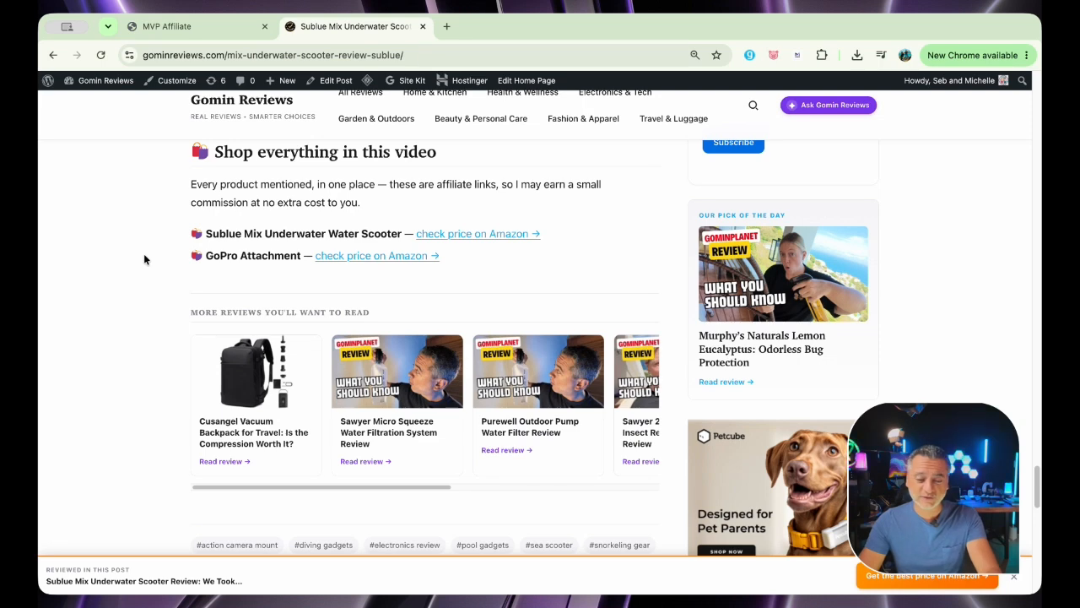
{"action": "scroll", "coordinate": [144, 253], "scroll_direction": "down", "scroll_amount": 4}
{"action": "scroll", "coordinate": [144, 253], "scroll_direction": "up", "scroll_amount": 2}
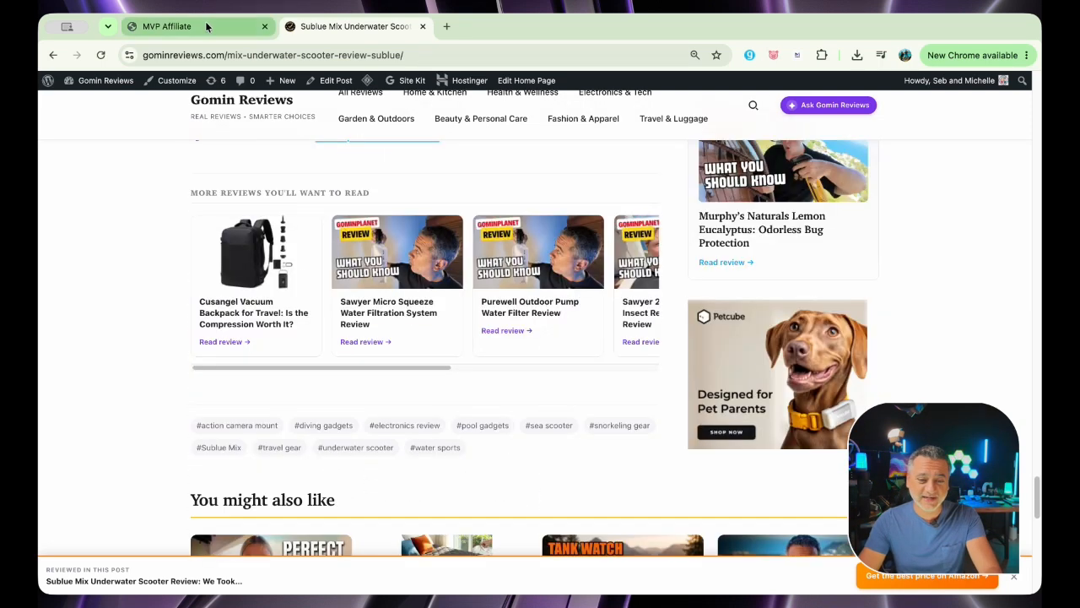
{"action": "left_click", "coordinate": [207, 27]}
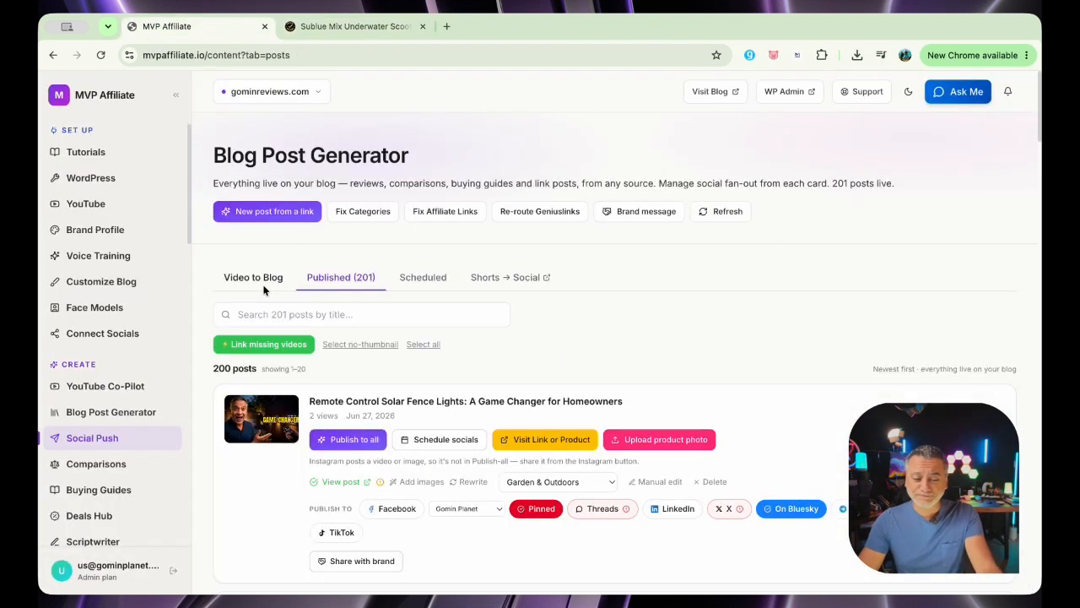